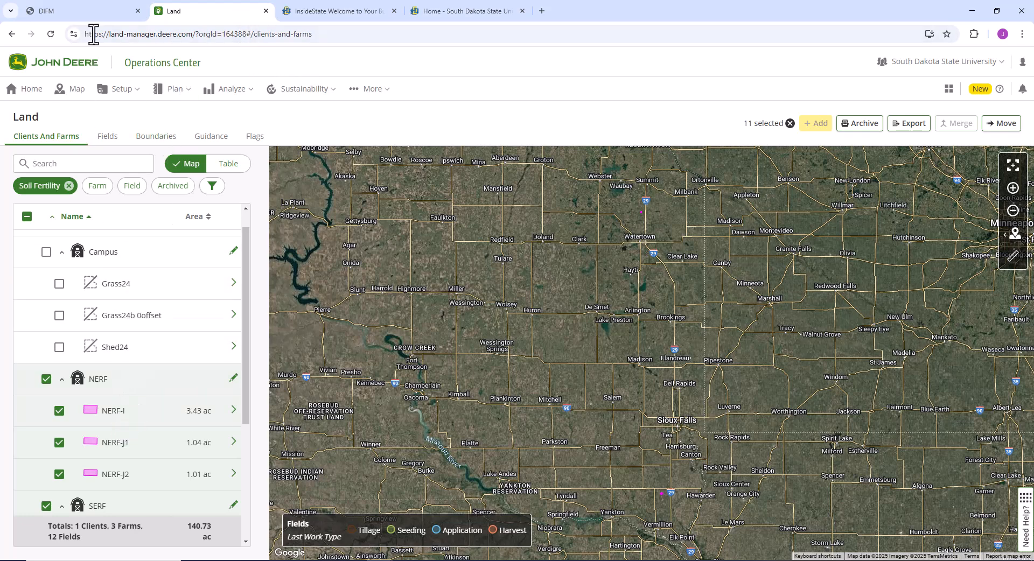
- Switch to the DIFM site and open the trials of Field I in the NERF farm
left_click(101, 13)
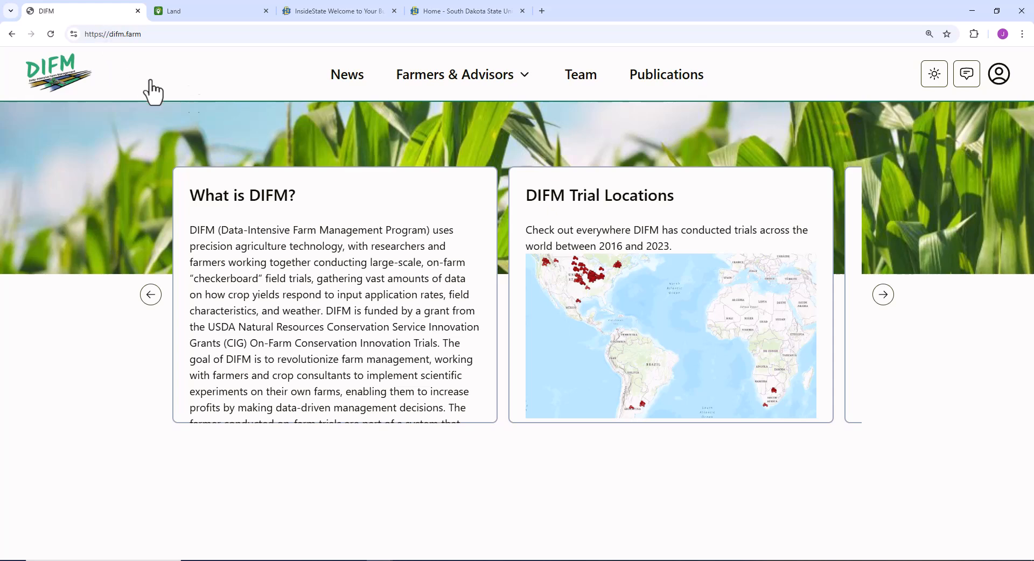
left_click(419, 79)
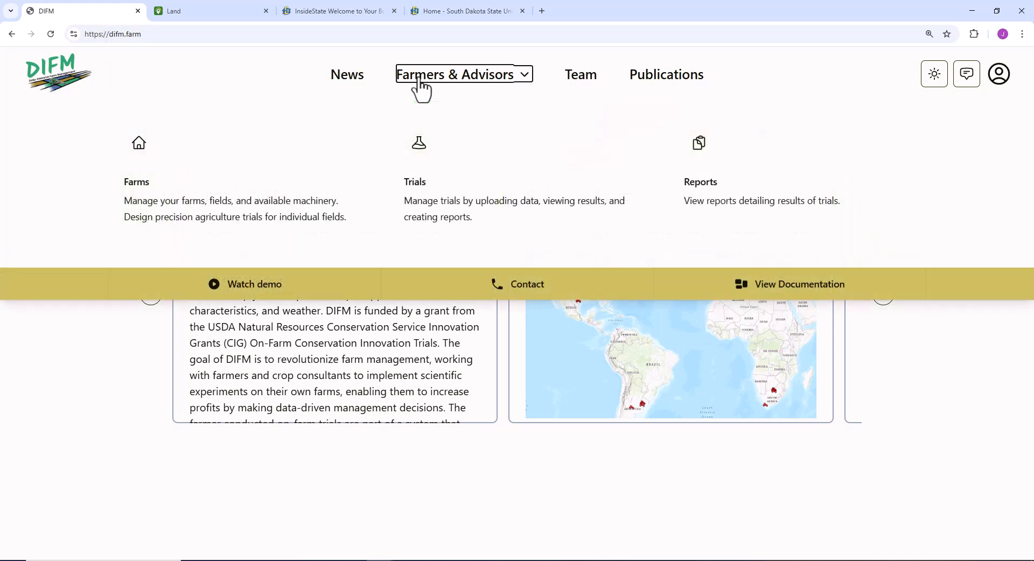
left_click(190, 185)
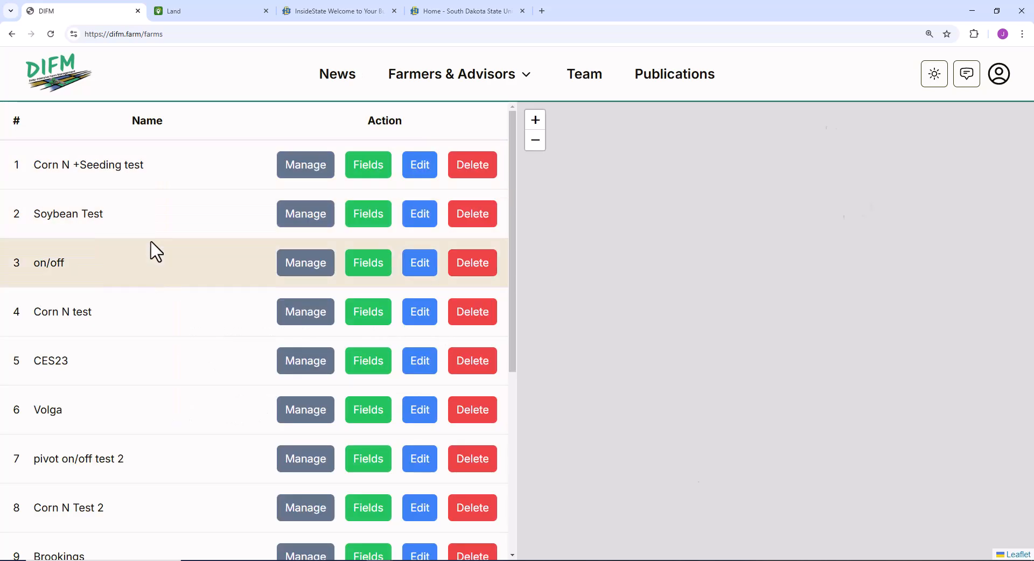
scroll(152, 249, "down", 5)
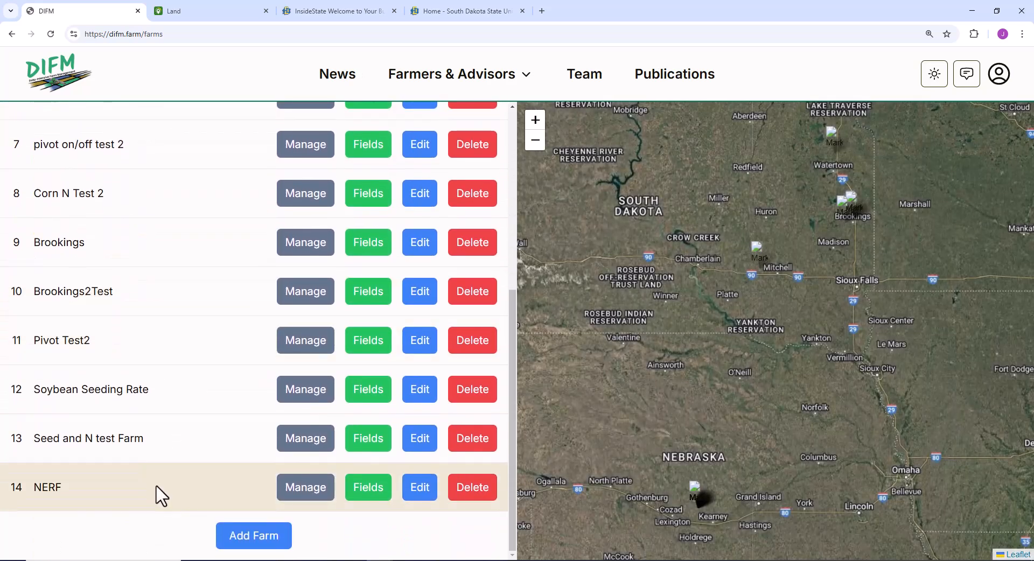
left_click(368, 488)
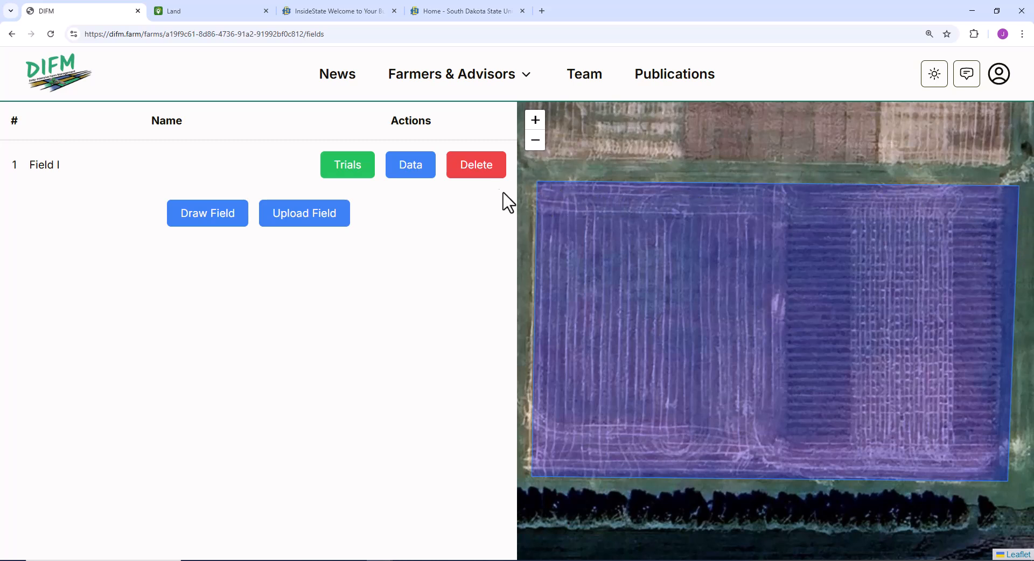
left_click(361, 169)
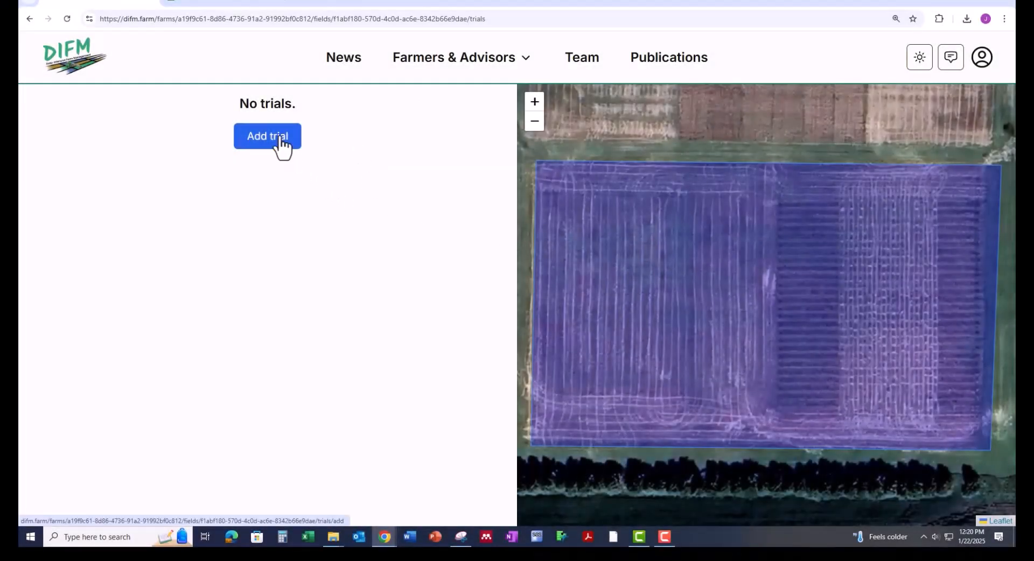
- Add a Generic Corn trial named "Nitrogen rate 25", marked as a test trial, and open its configuration
left_click(281, 144)
left_click(283, 185)
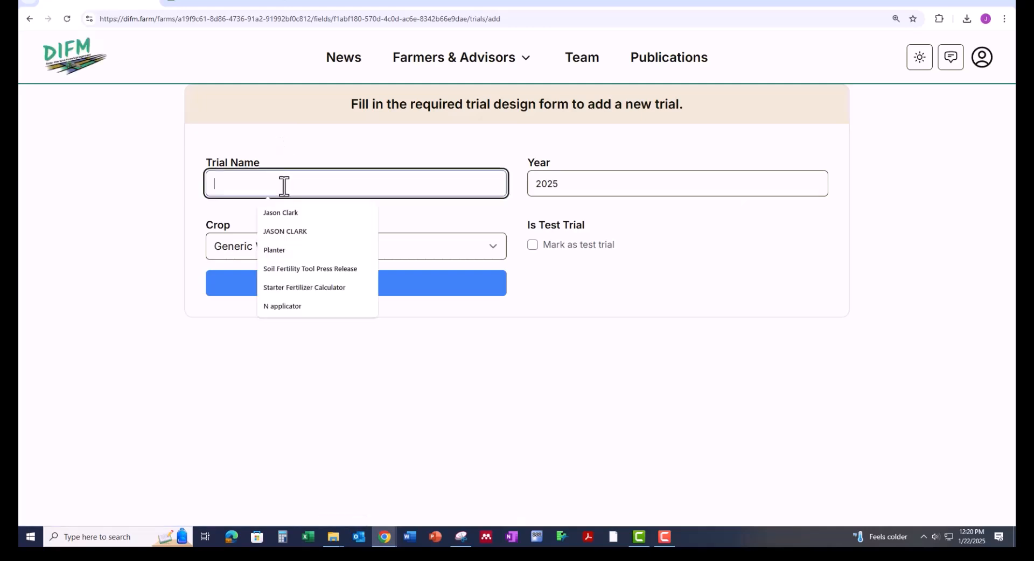
type("Nitrogen rate 25")
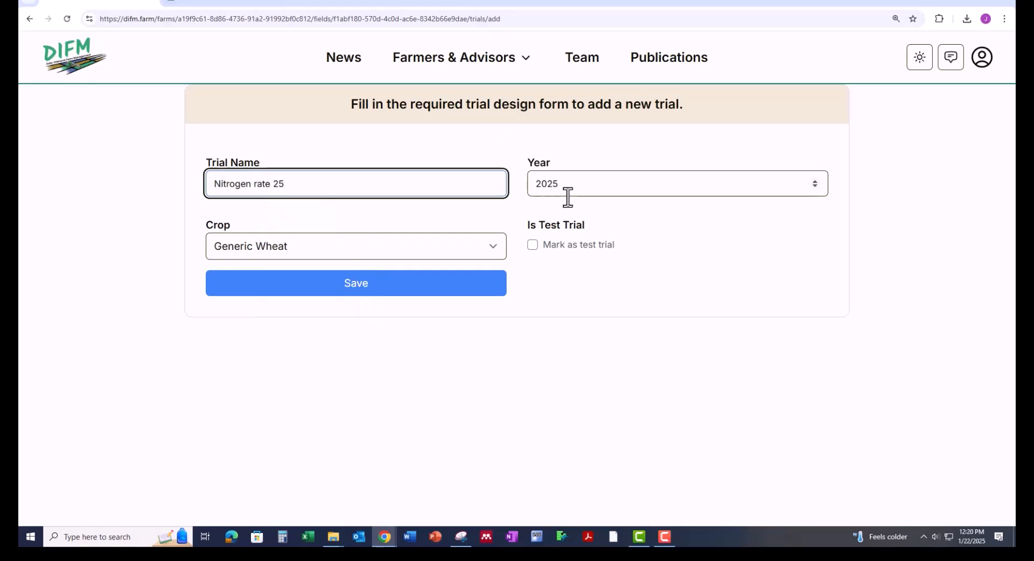
left_click(490, 247)
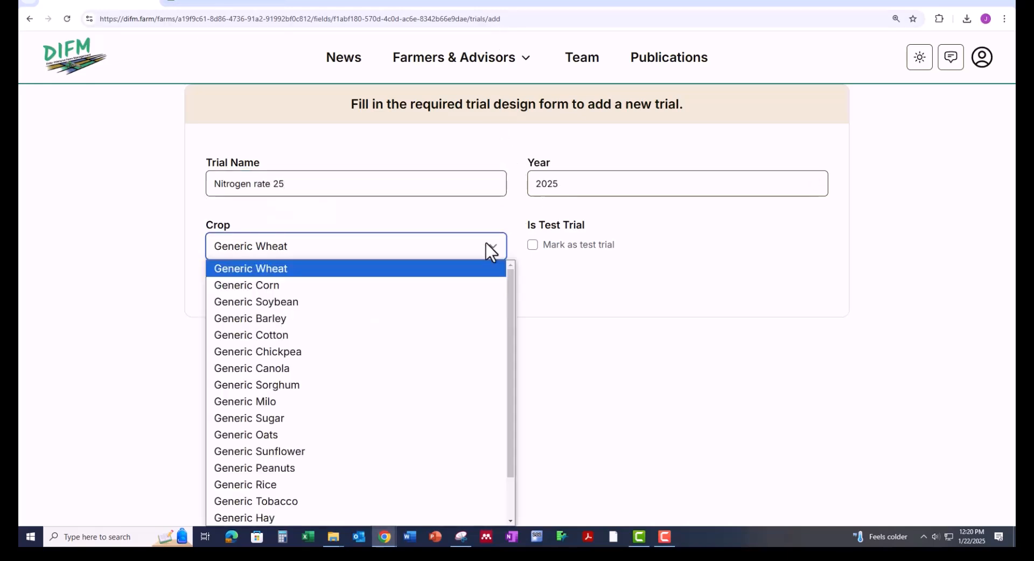
key("Escape")
left_click(268, 290)
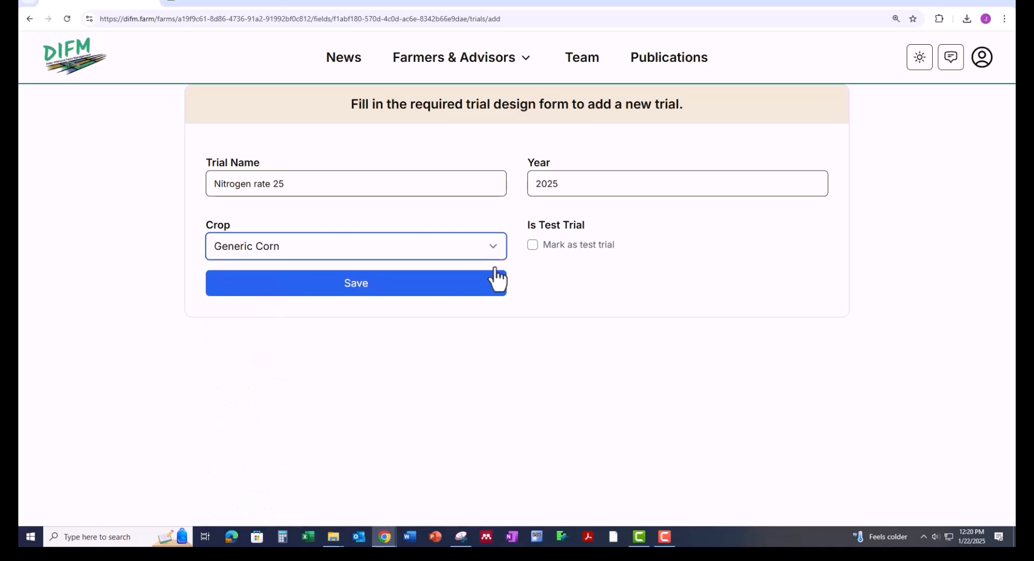
left_click(533, 246)
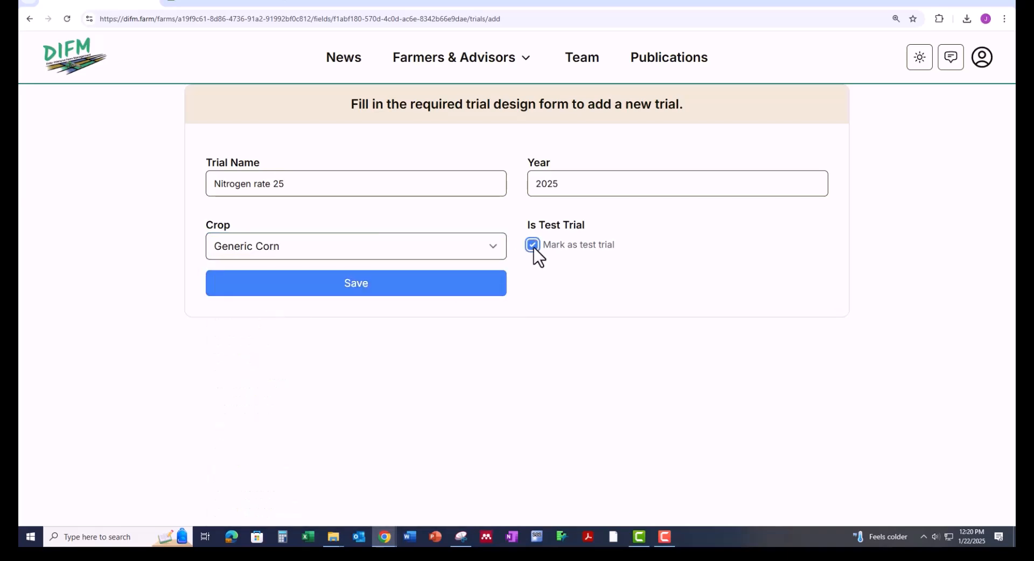
left_click(383, 286)
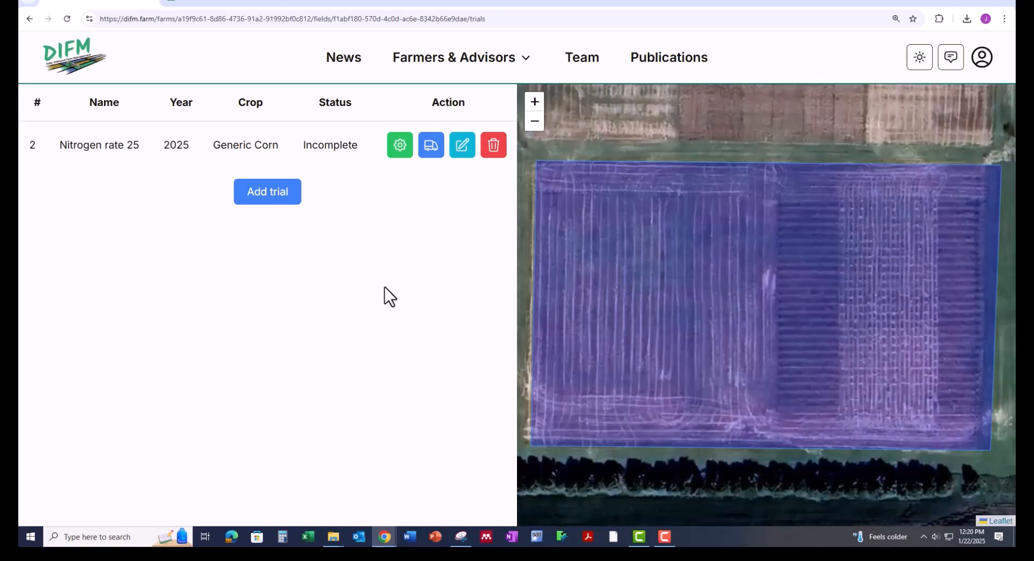
left_click(398, 149)
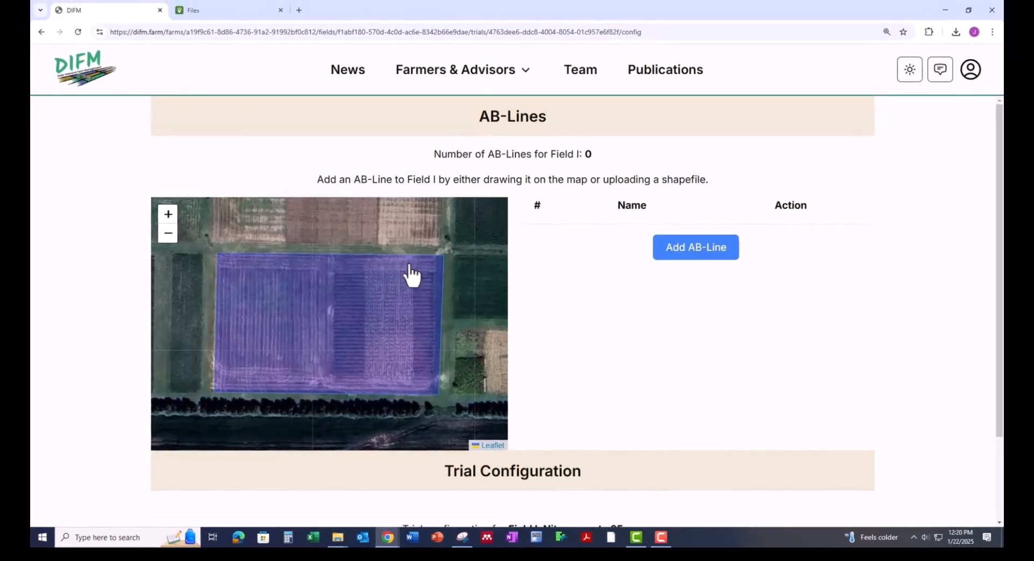
- Switch to the John Deere Operations Center, open the Land setup and search its fields for "nerf"
left_click(228, 14)
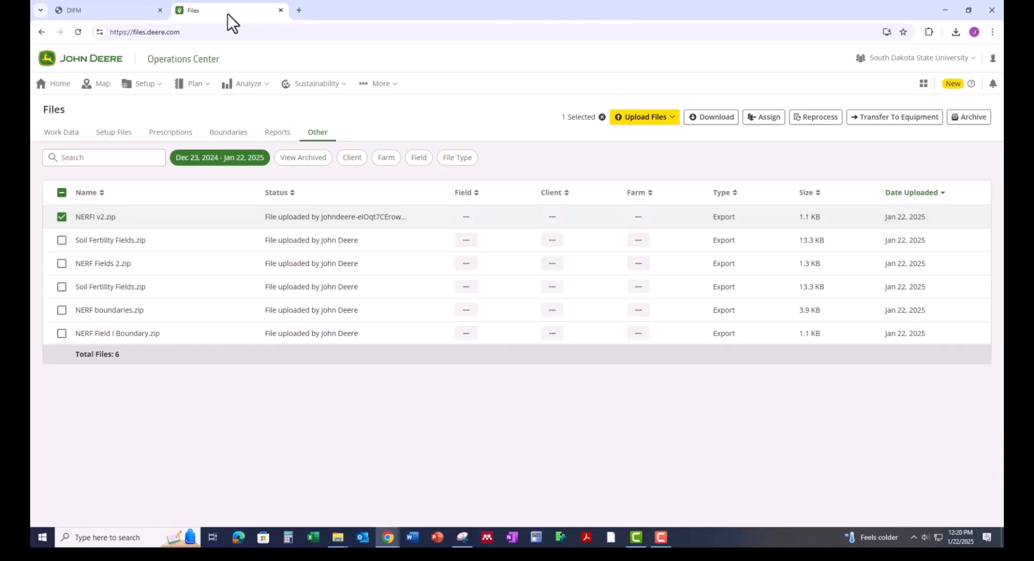
left_click(150, 86)
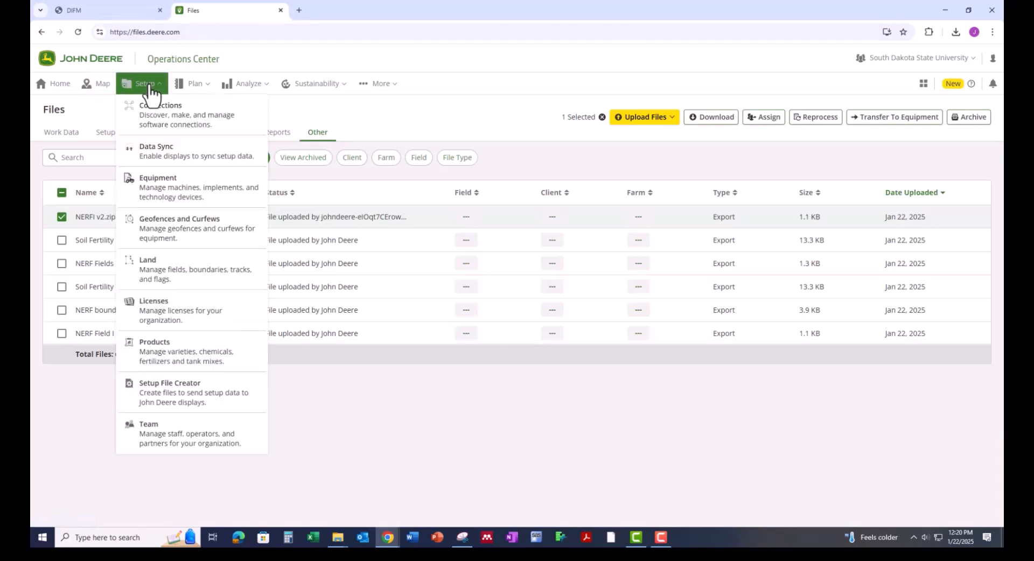
left_click(166, 279)
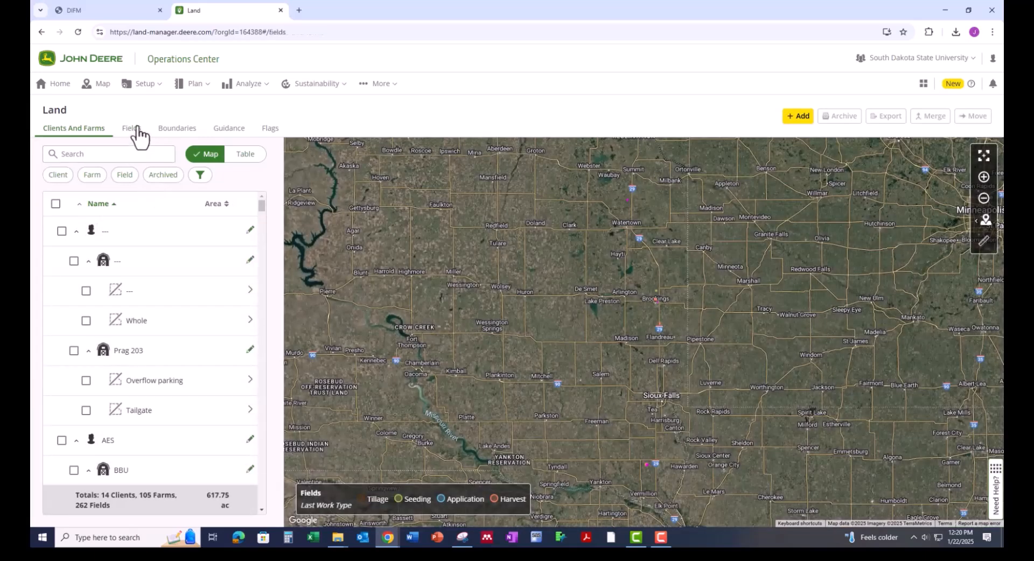
left_click(132, 130)
left_click(124, 154)
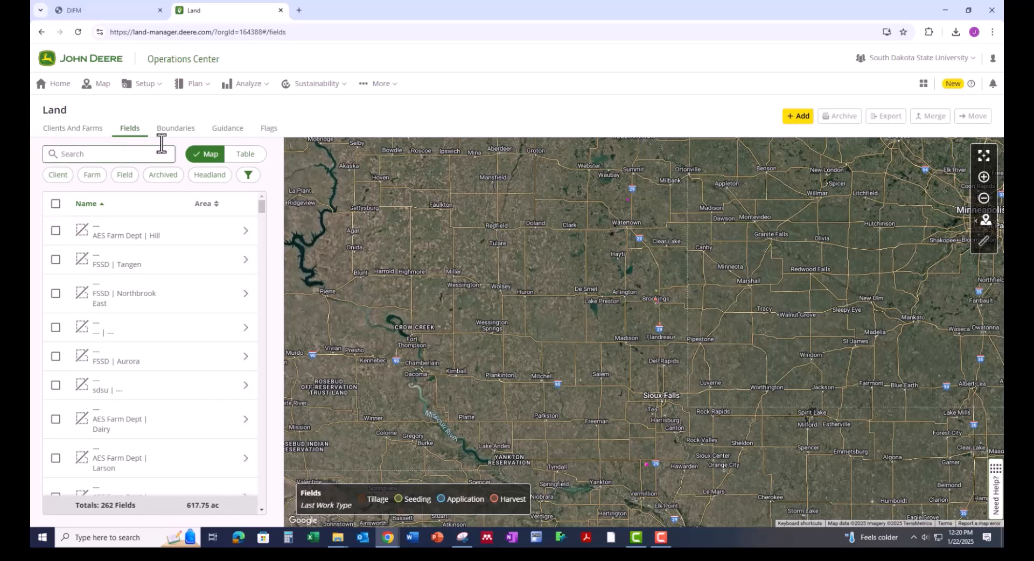
type("nerf")
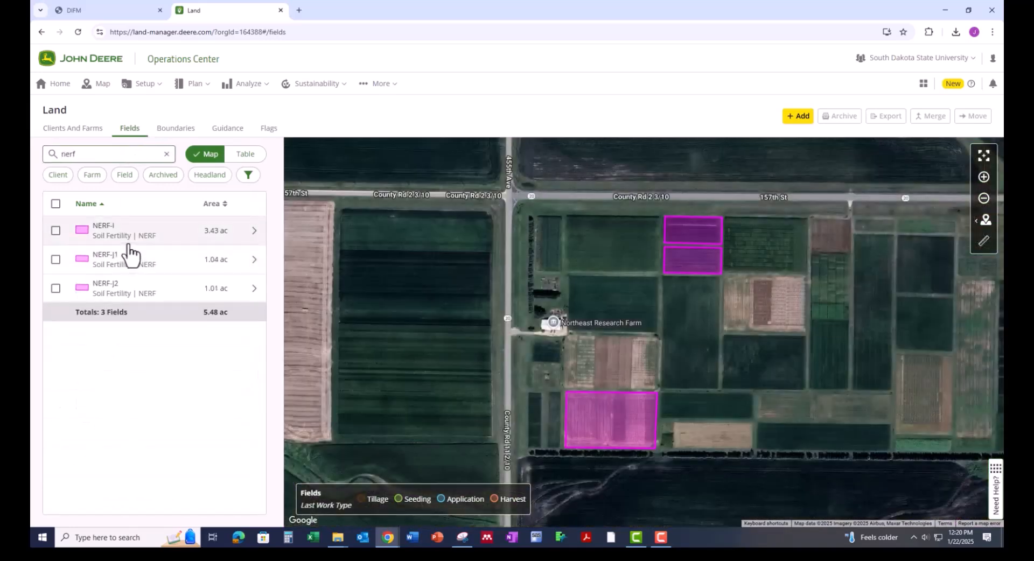
- Open the guidance tracks of the NERF-I field and examine the lines along its boundary on the map
left_click(111, 236)
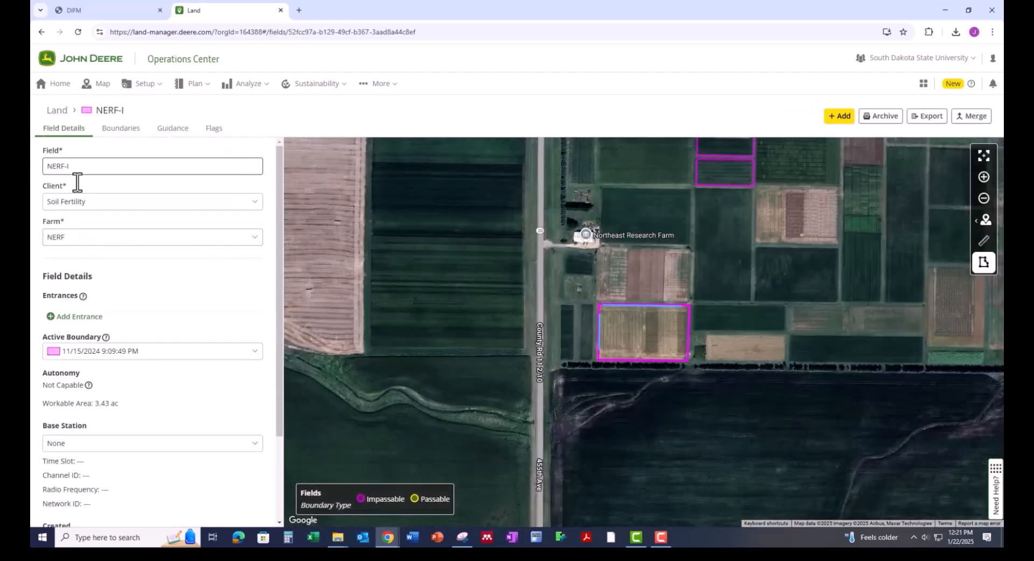
left_click(116, 131)
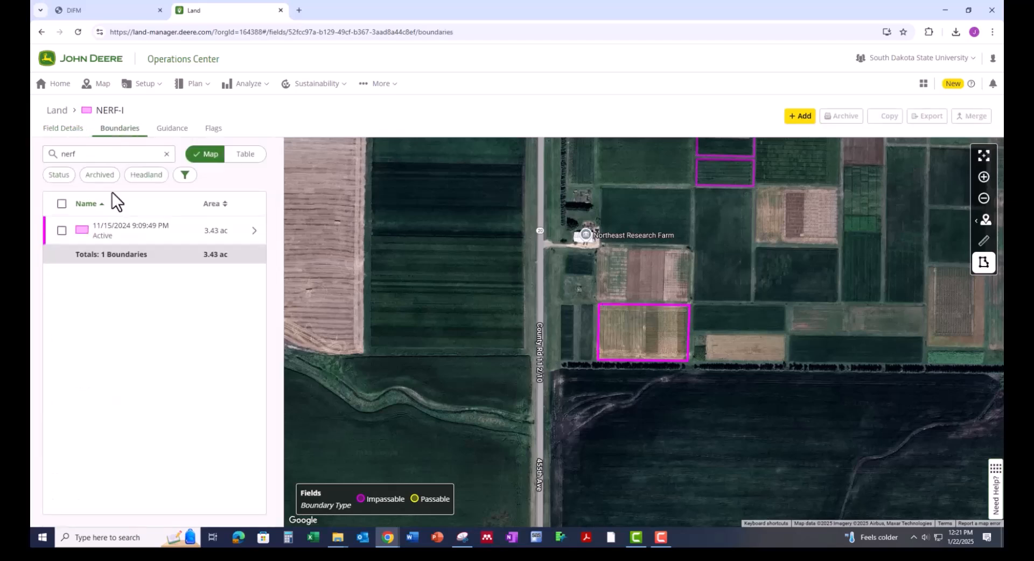
left_click(165, 131)
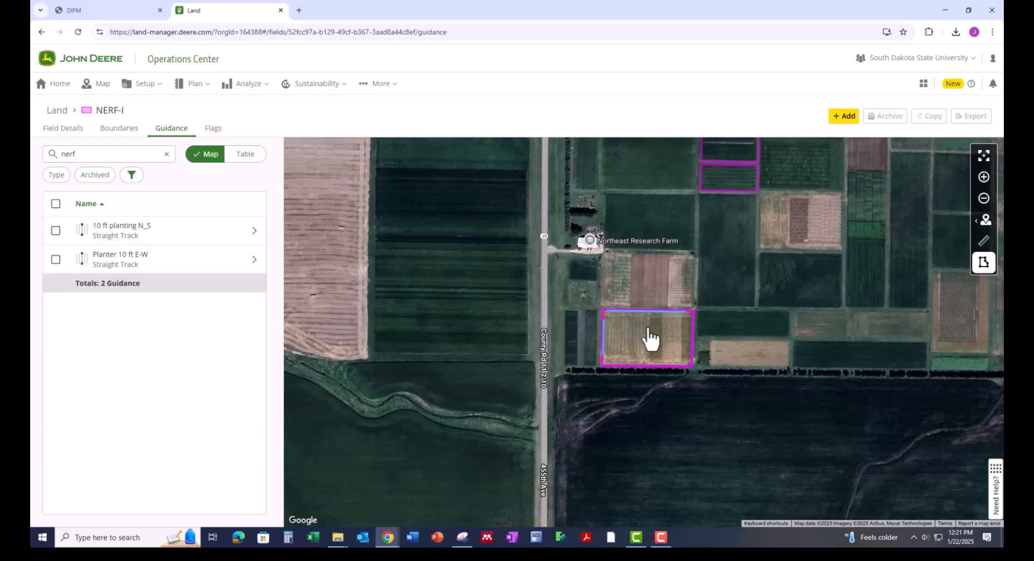
scroll(654, 339, "up", 5)
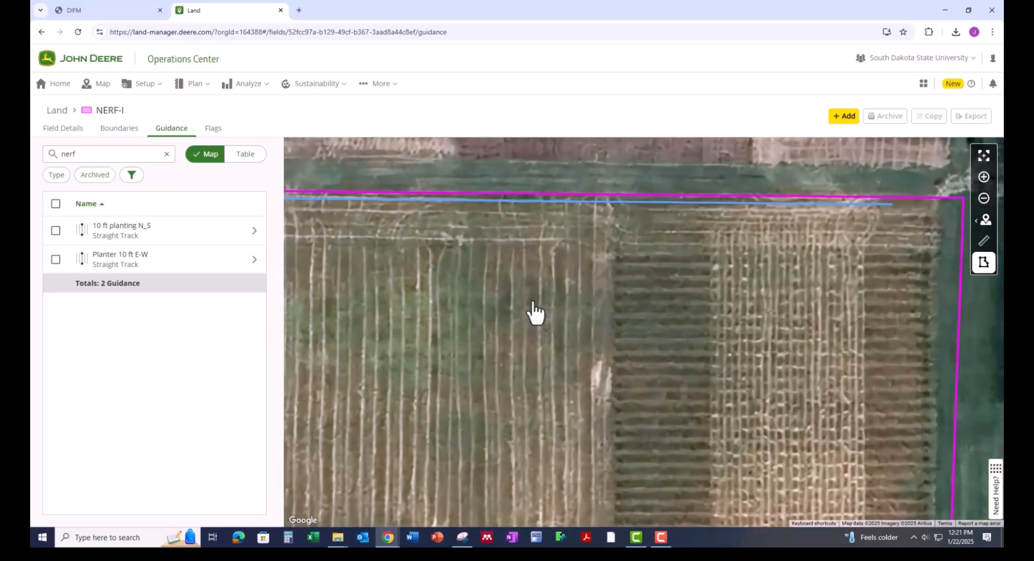
scroll(533, 311, "down", 5)
scroll(516, 289, "up", 4)
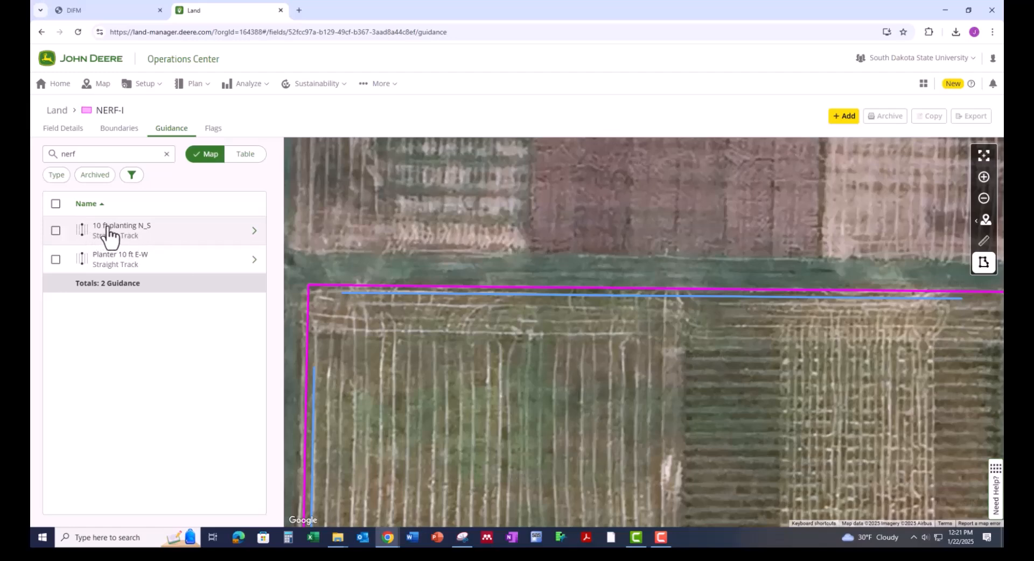
- Open the "10 ft planting N_S" track and view the coordinates of its A and B points
left_click(142, 237)
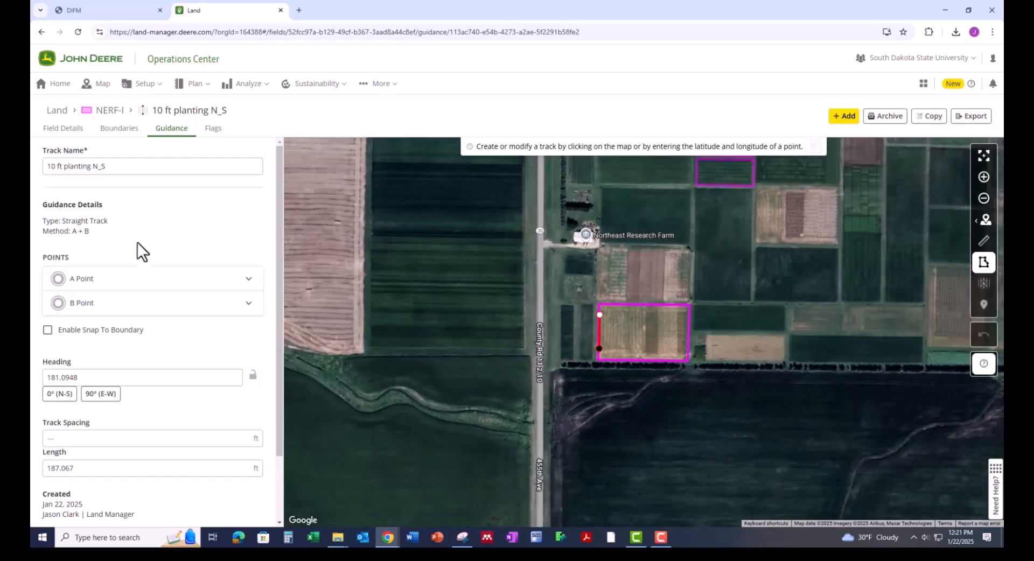
left_click(101, 283)
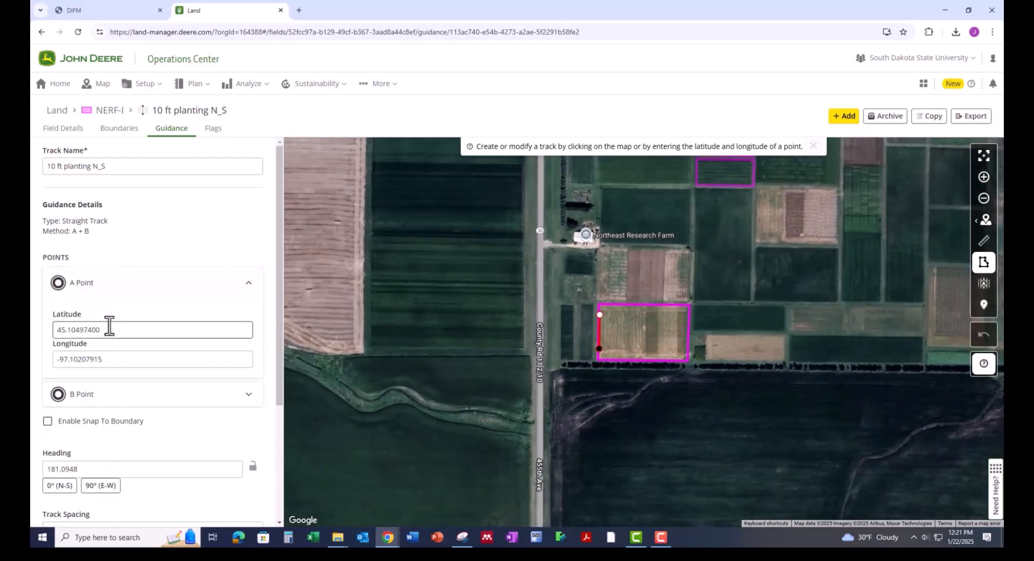
left_click(108, 398)
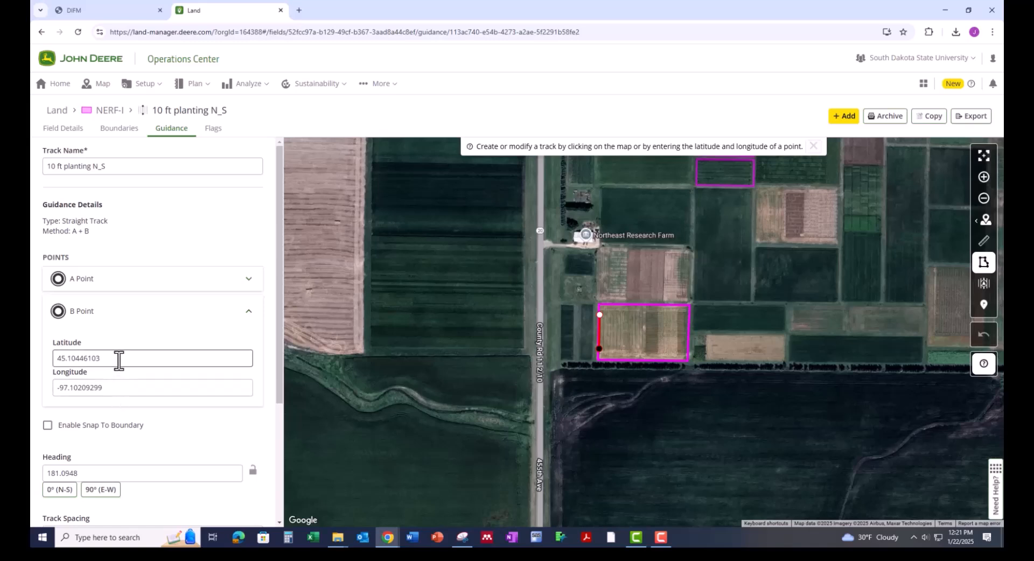
left_click(112, 279)
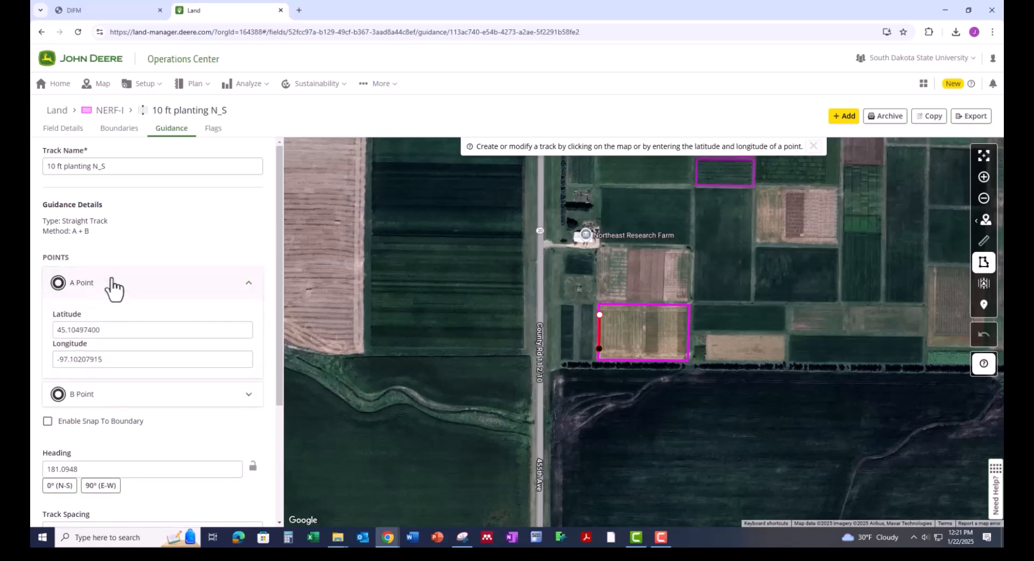
- Switch back to DIFM and start a new AB-Line named "NERF 25 Planting" for Field I
left_click(131, 12)
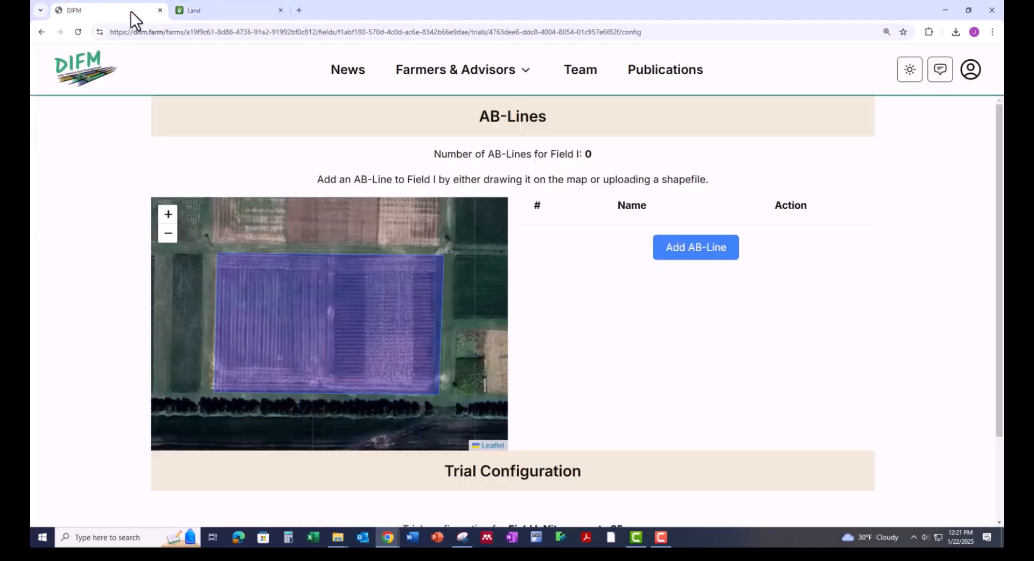
left_click(671, 258)
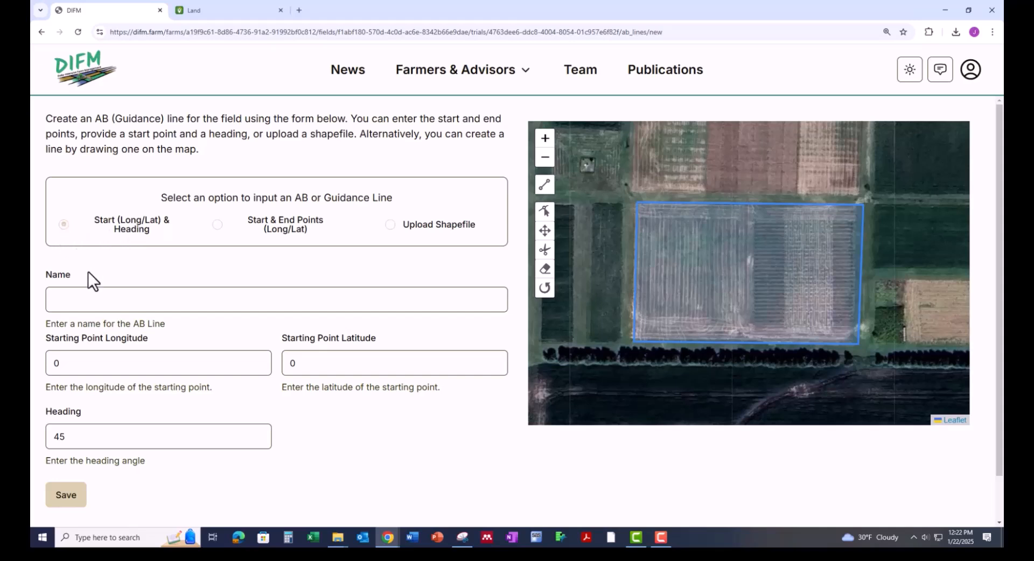
left_click(101, 294)
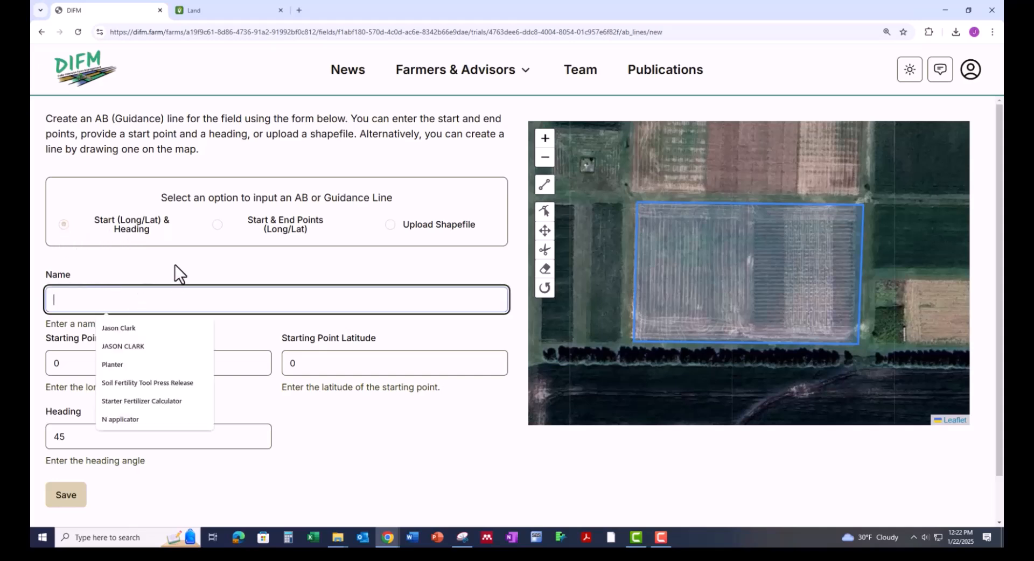
type("N")
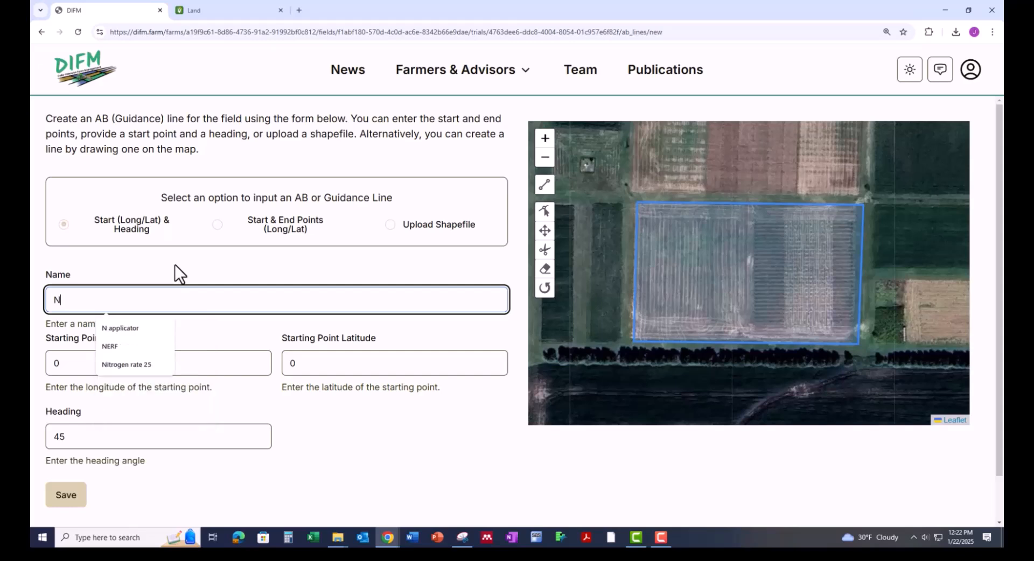
type("ERF 25")
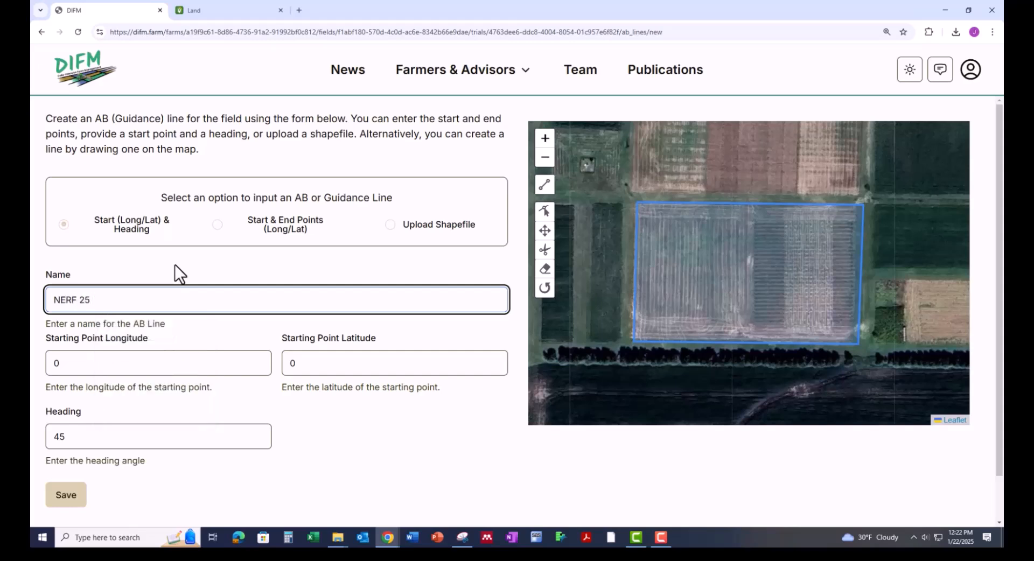
type(" Planting")
- Copy the A point latitude of the "10 ft planting N_S" track from Operations Center into DIFM's starting point latitude, 45.104974
left_click(212, 15)
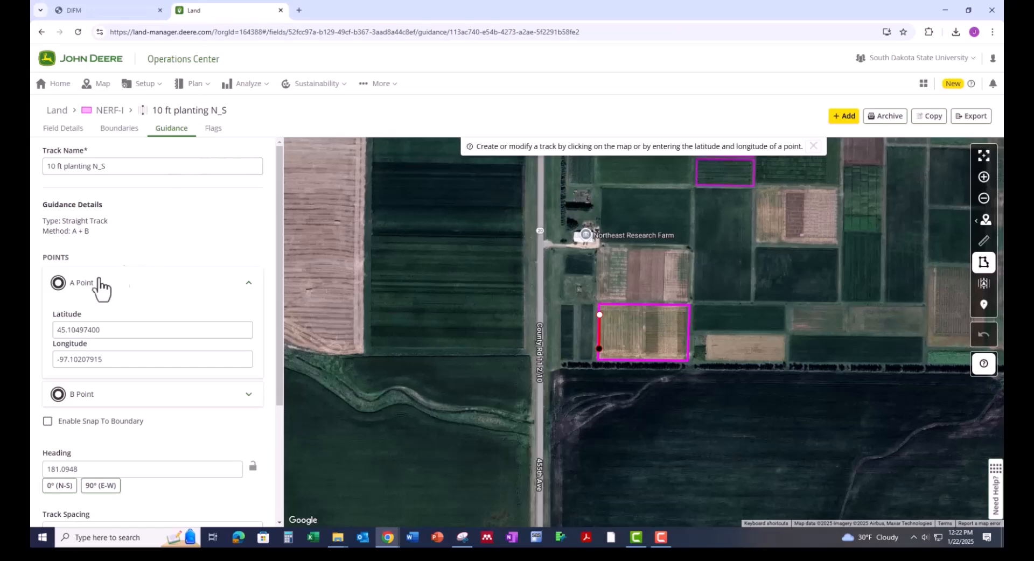
left_click_drag(114, 332, 48, 332)
key("ctrl+c")
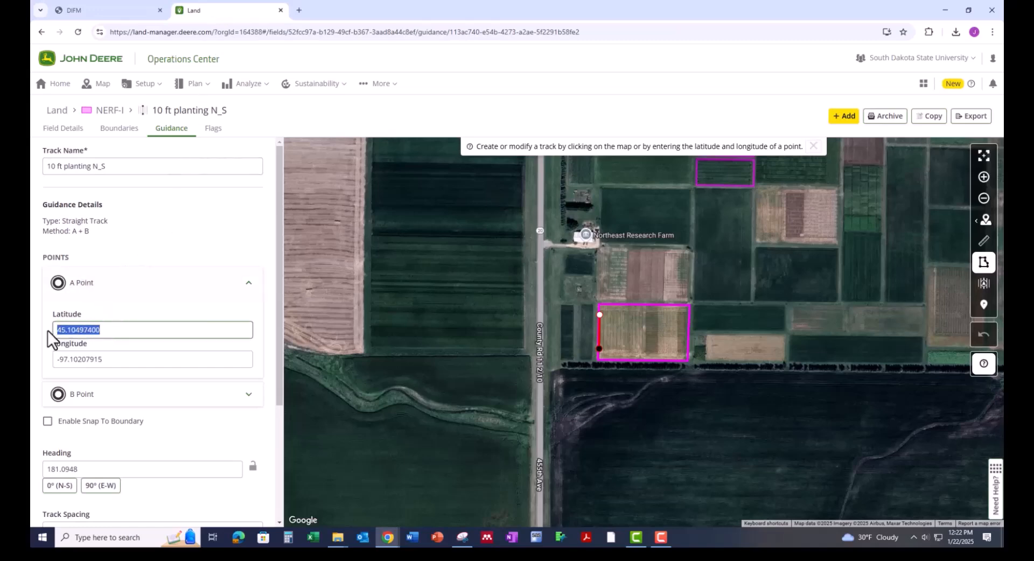
left_click(140, 13)
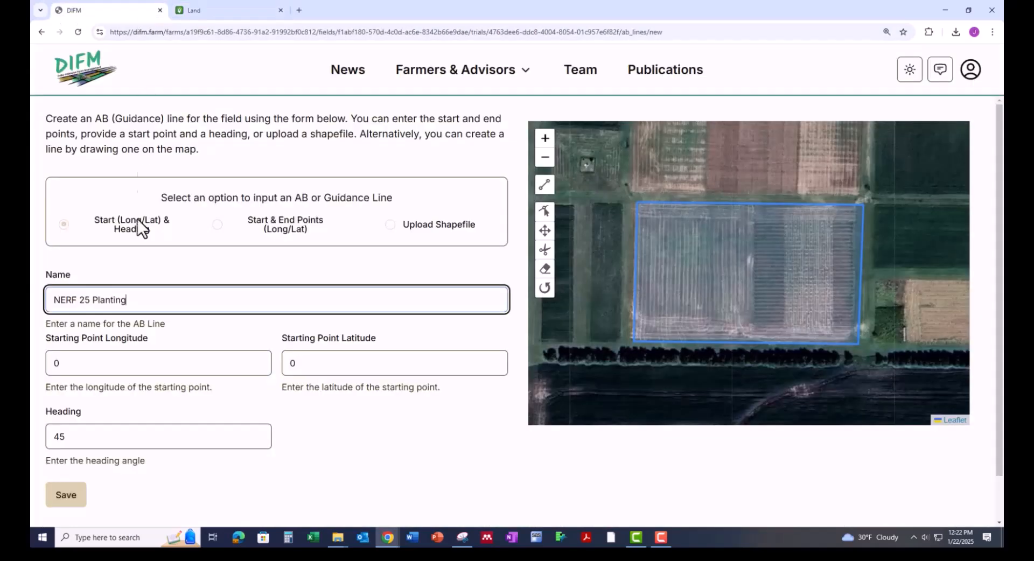
left_click(130, 360)
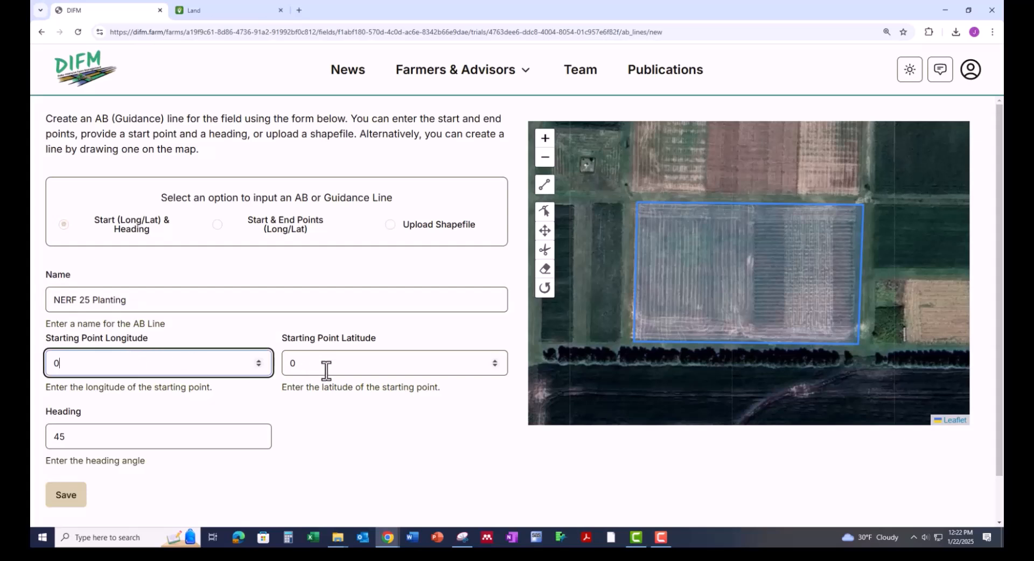
left_click_drag(325, 370, 283, 369)
key("ctrl+v")
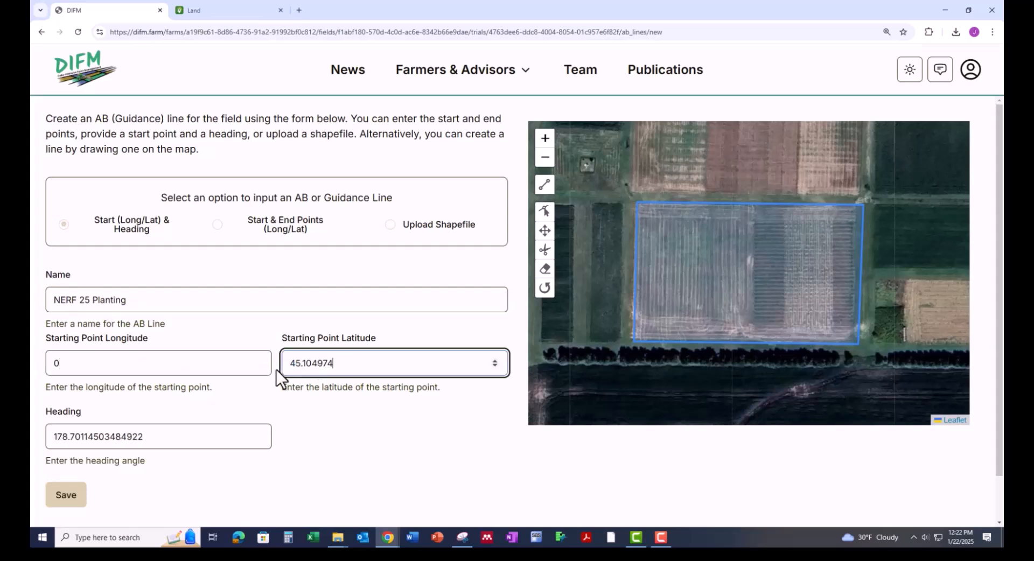
- Copy the track's A point longitude, retry the DIFM AB-Line page after its error, and enter -97.10207915 as the starting point longitude
left_click(233, 11)
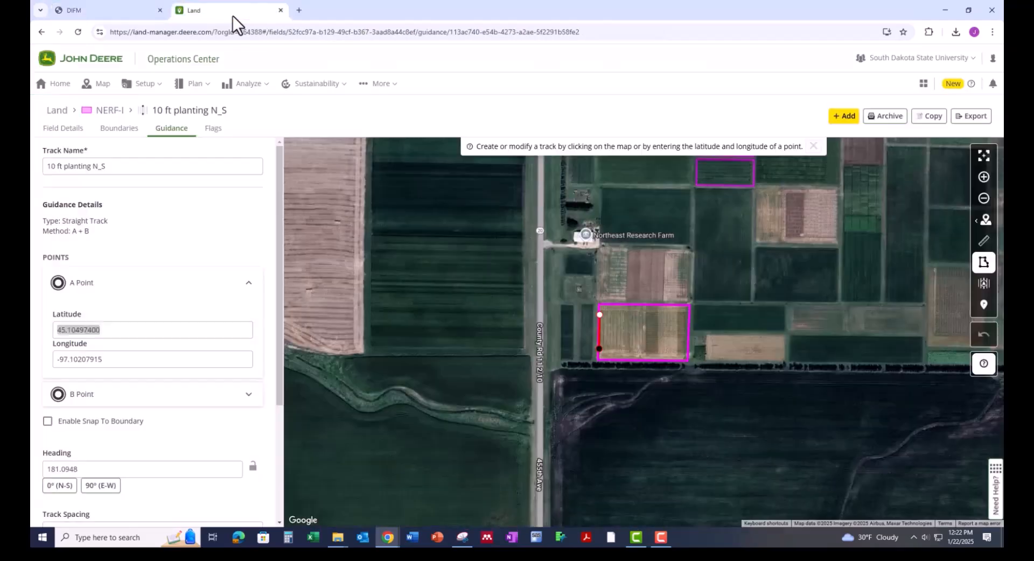
left_click_drag(108, 360, 47, 355)
key("ctrl+c")
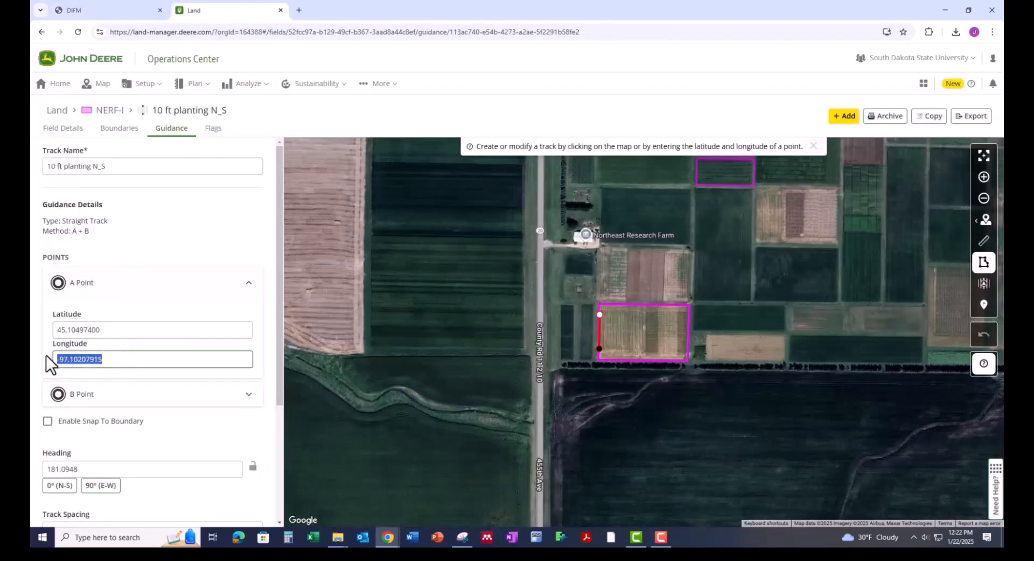
left_click(137, 14)
left_click(100, 365)
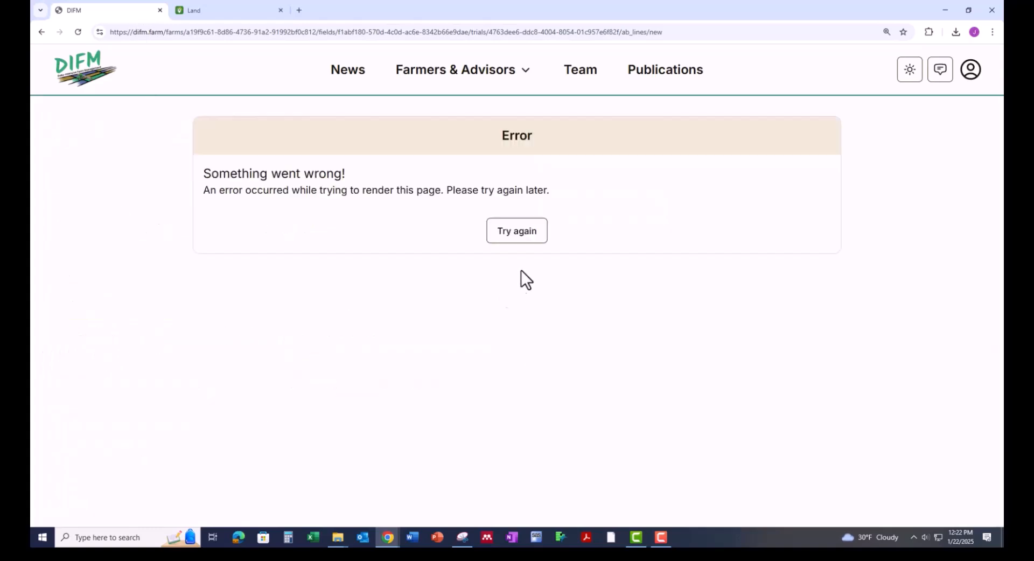
left_click(512, 233)
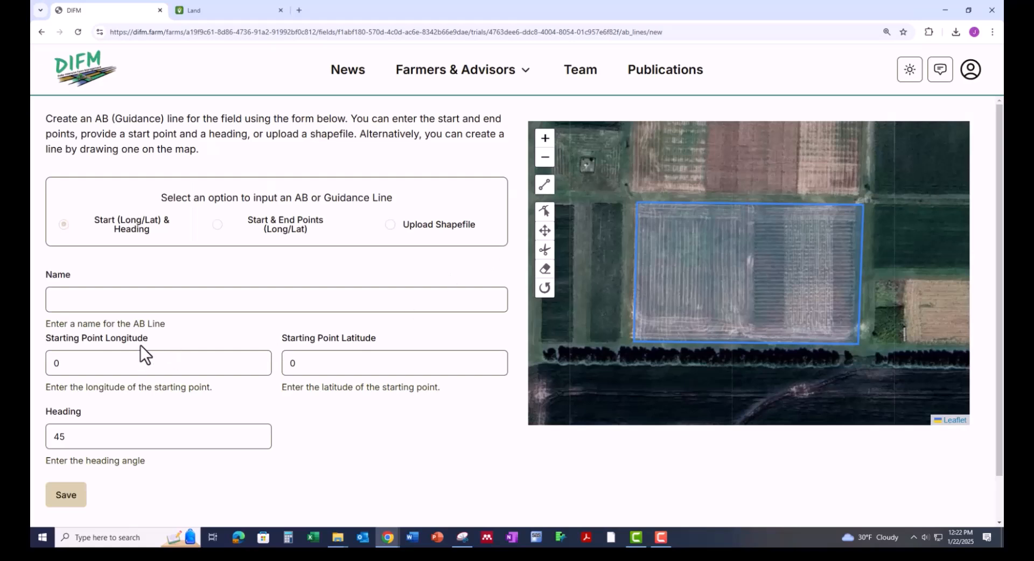
left_click_drag(65, 365, 49, 366)
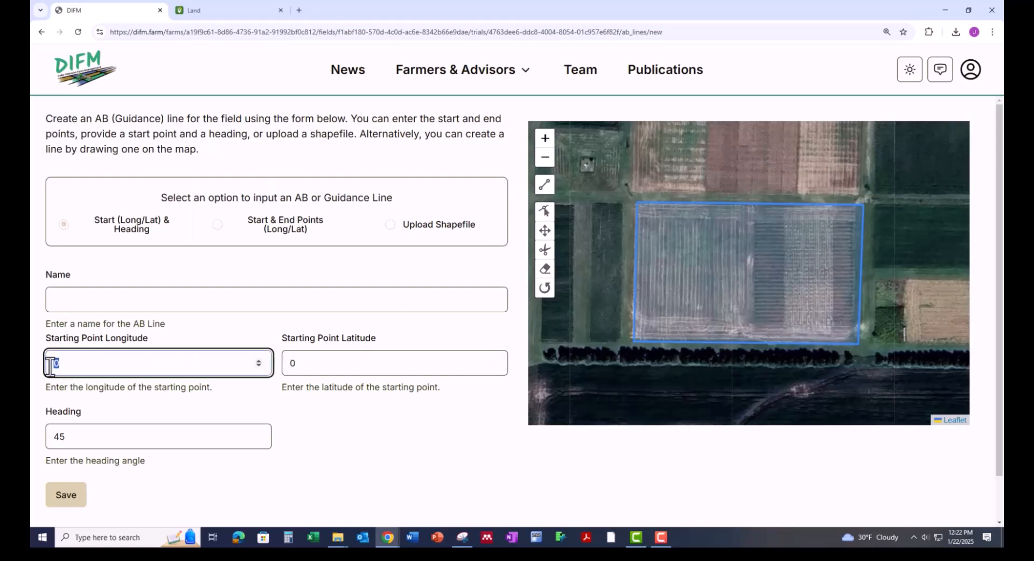
key("ctrl+v")
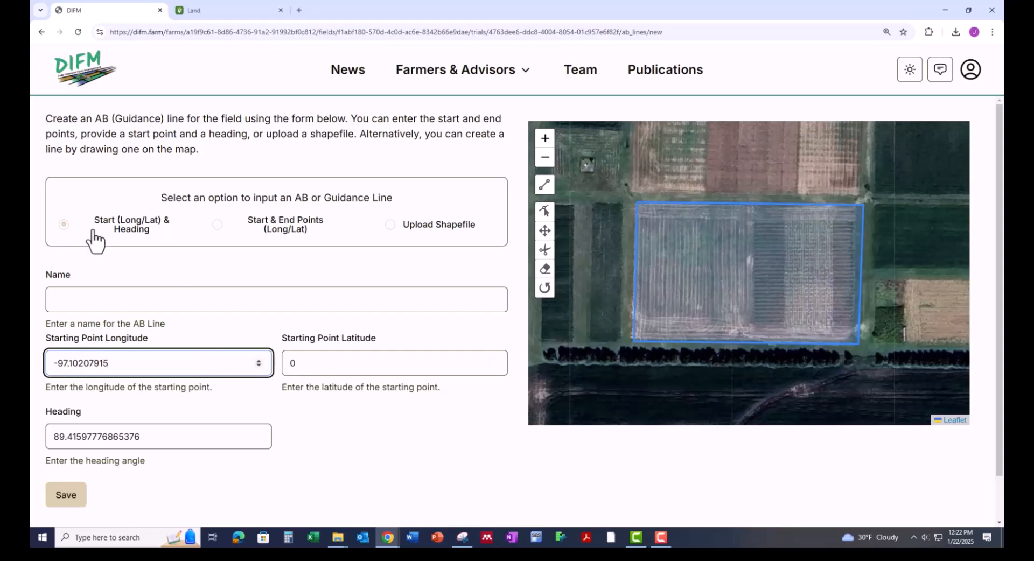
- Copy the A point latitude from Operations Center again and re-enter 45.104974 as the starting latitude in the blank DIFM form
left_click(209, 15)
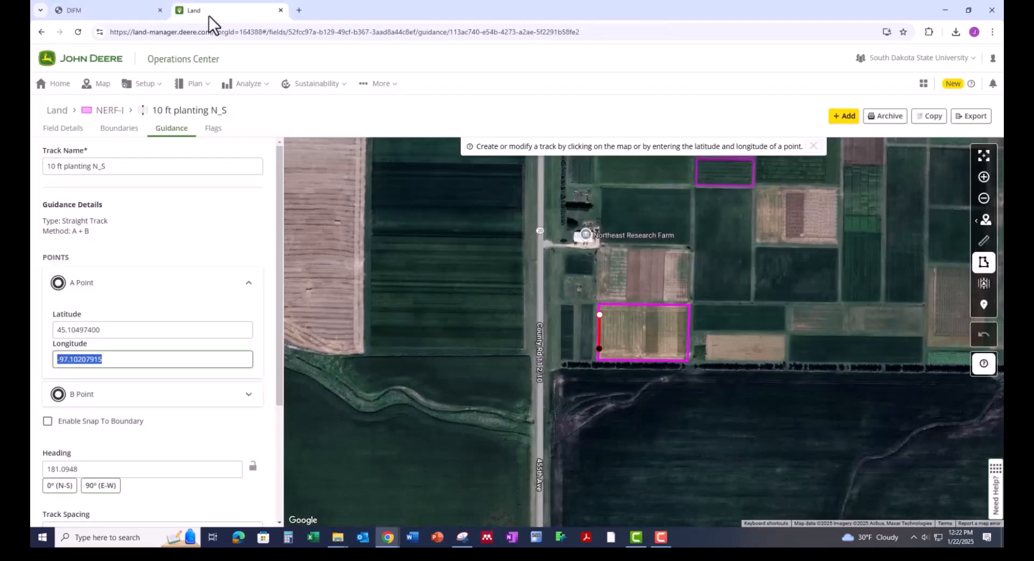
left_click_drag(104, 330, 39, 330)
key("ctrl+c")
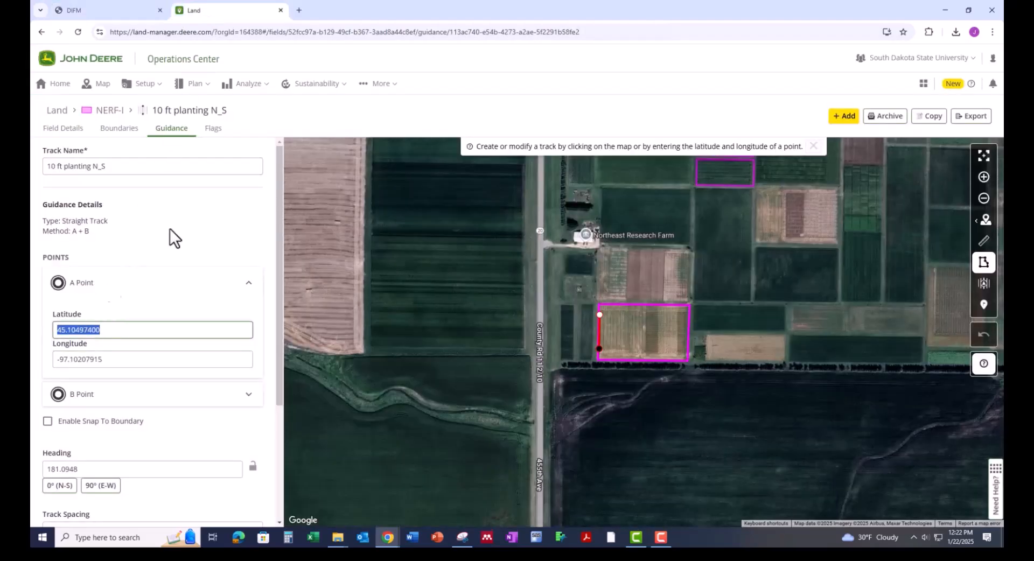
left_click(126, 13)
left_click(294, 365)
key("ctrl+v")
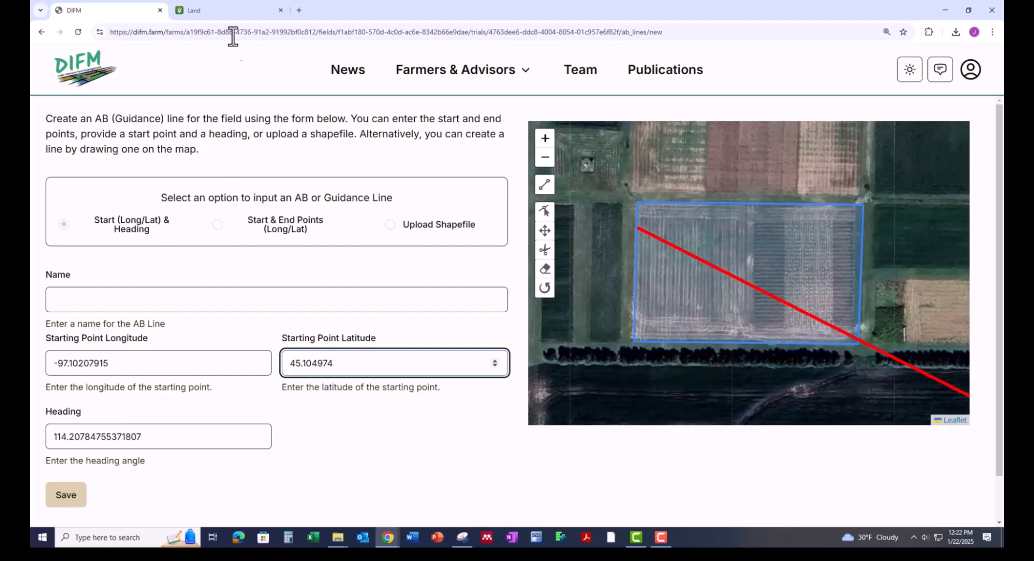
- Copy the heading of the "10 ft planting N_S" track from Operations Center and set the DIFM AB-Line heading to 181.0948
left_click(224, 13)
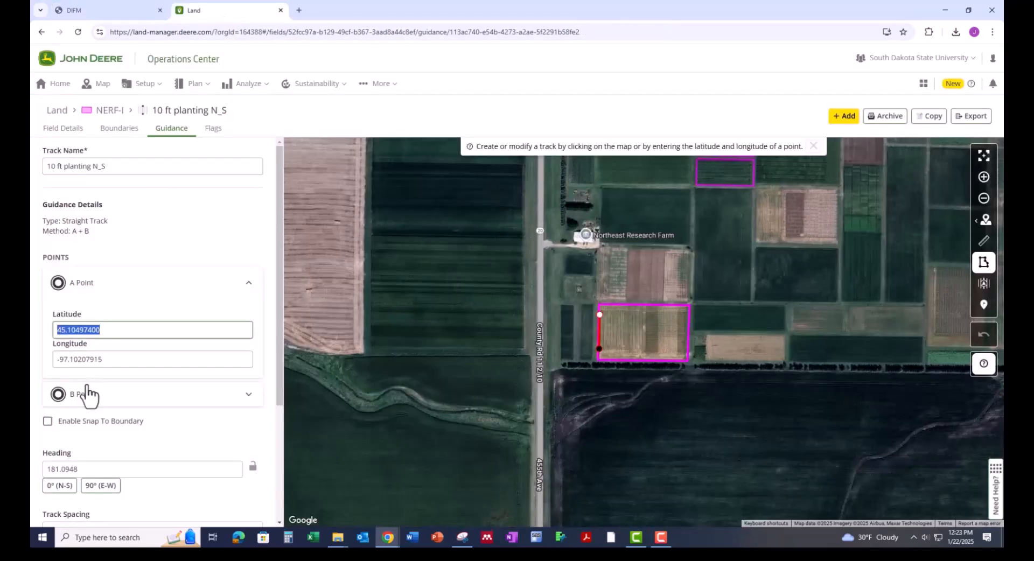
left_click(83, 470)
key("ctrl+c")
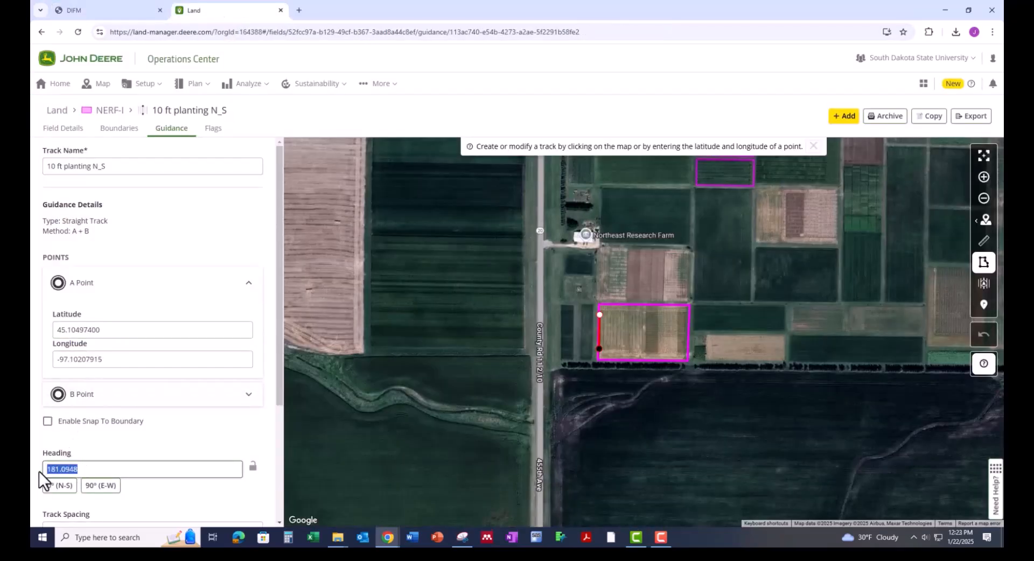
left_click(142, 11)
left_click(139, 437)
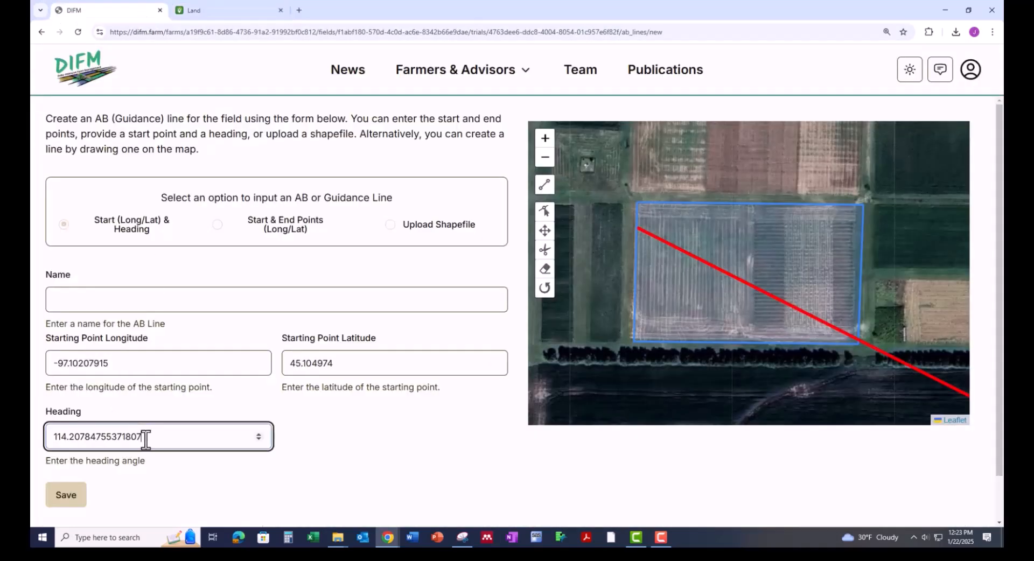
key("ctrl+a")
key("ctrl+v")
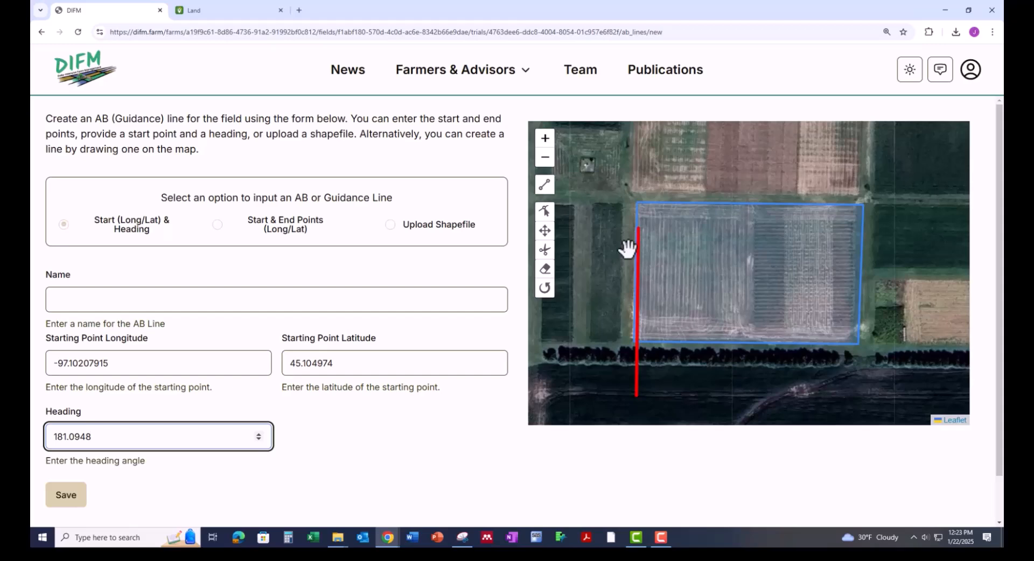
- Switch to Operations Center, return to the NERF-I guidance tracks and open the "Planter 10 ft E-W" track
left_click(237, 14)
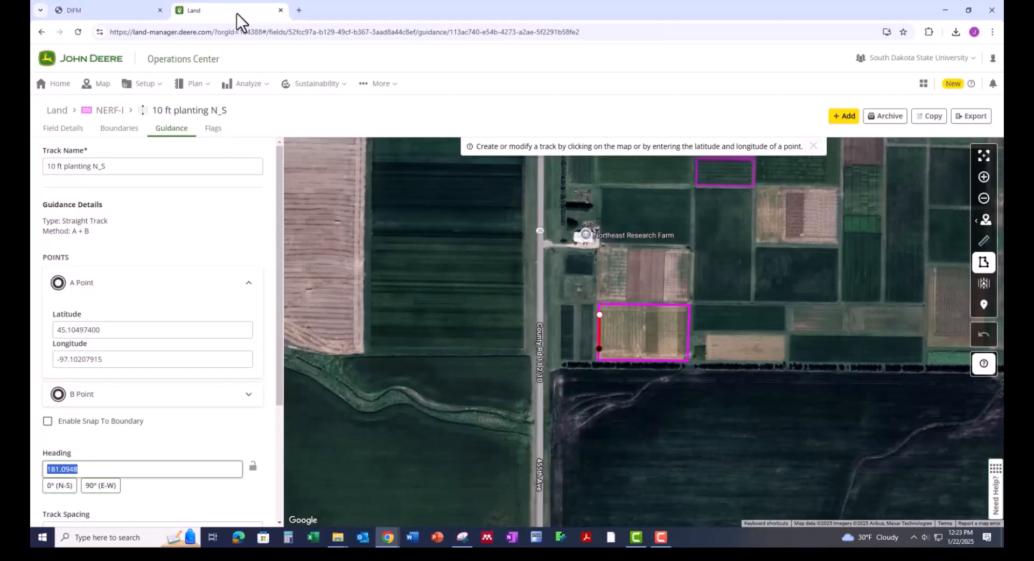
left_click(243, 291)
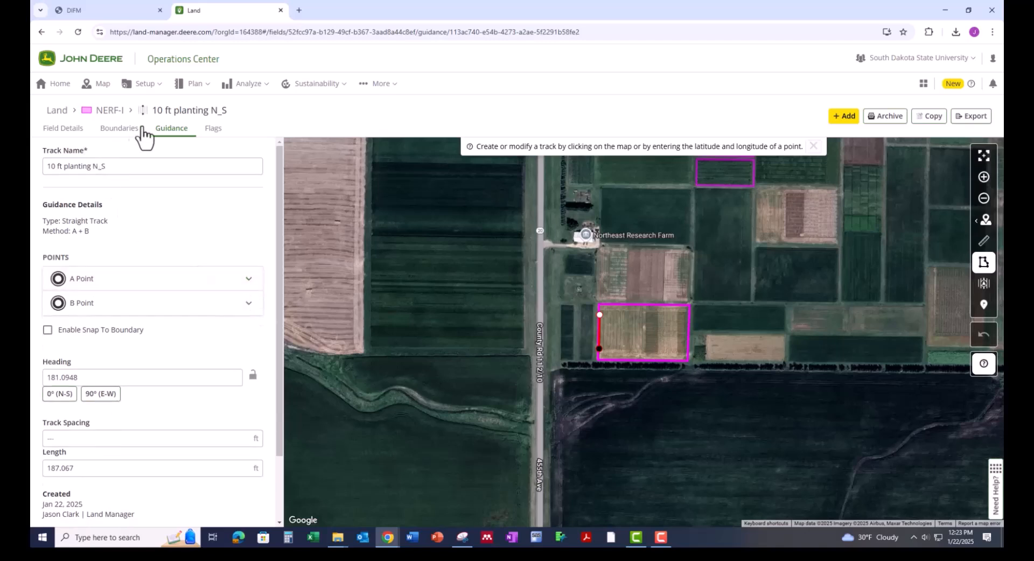
left_click(162, 135)
left_click(126, 268)
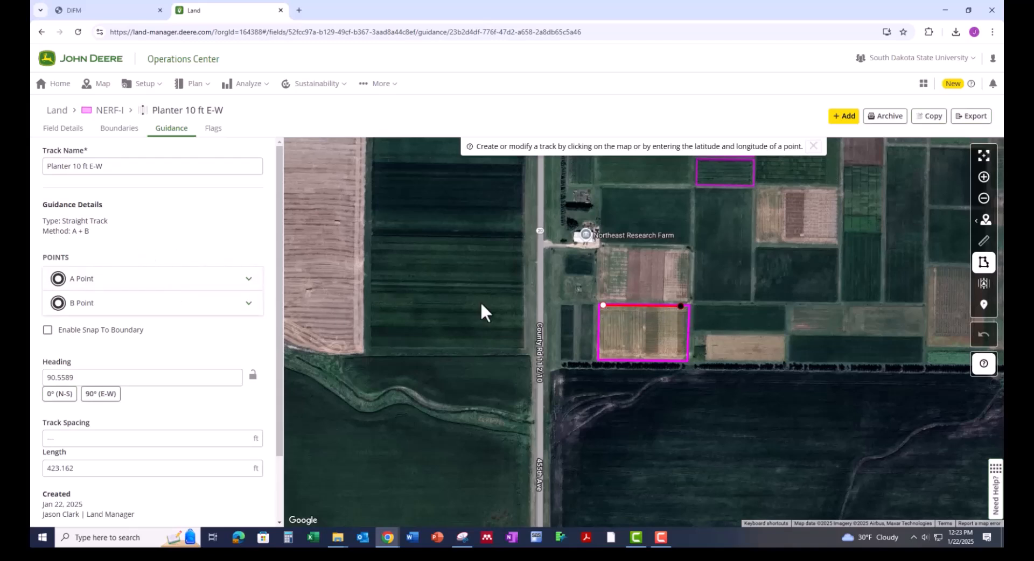
- Copy the A point latitude of the "Planter 10 ft E-W" track and set DIFM's starting point latitude to 45.10511376
left_click(225, 289)
left_click_drag(109, 325, 54, 331)
key("ctrl+c")
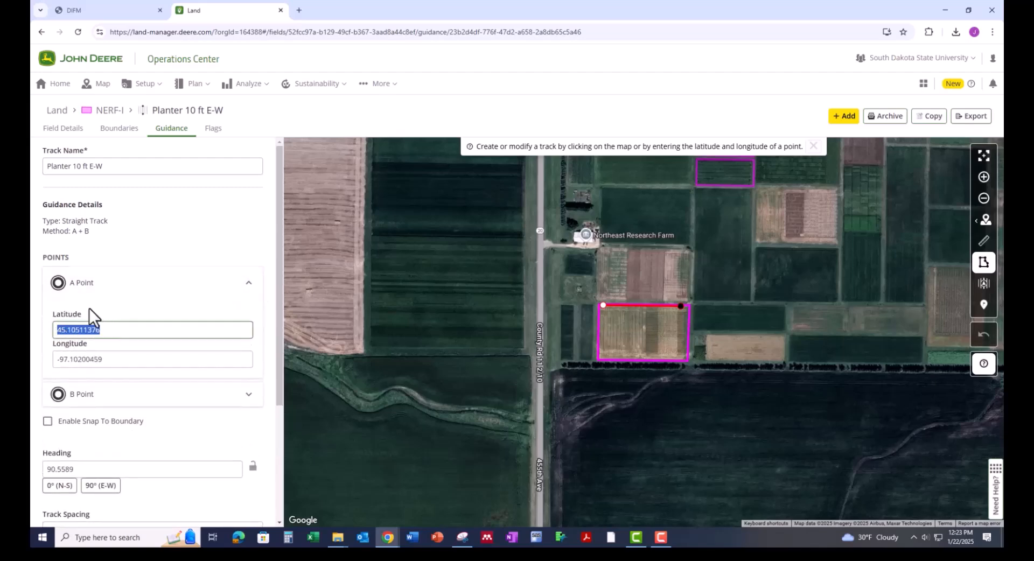
left_click(131, 16)
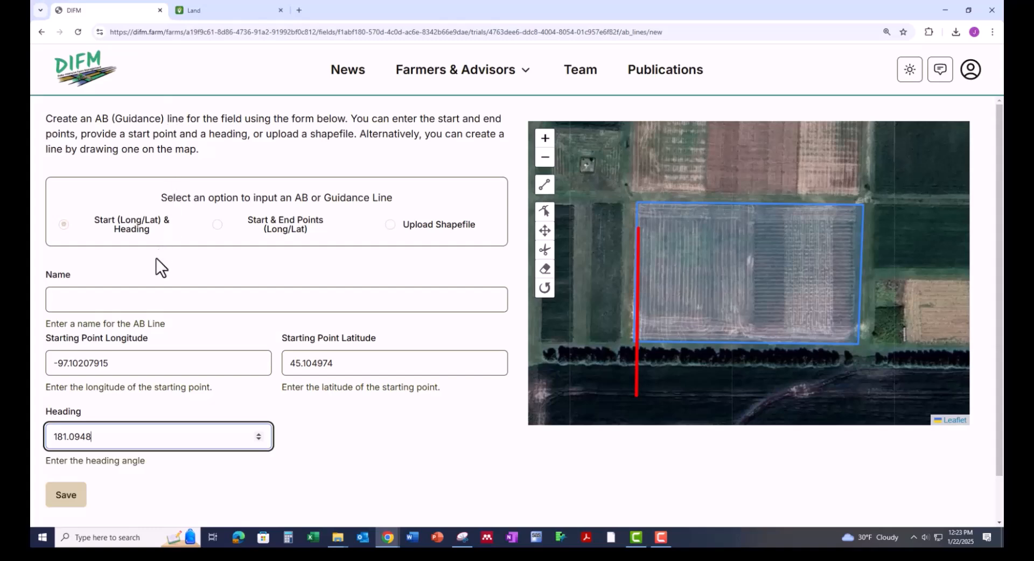
double_click(353, 366)
key("ctrl+v")
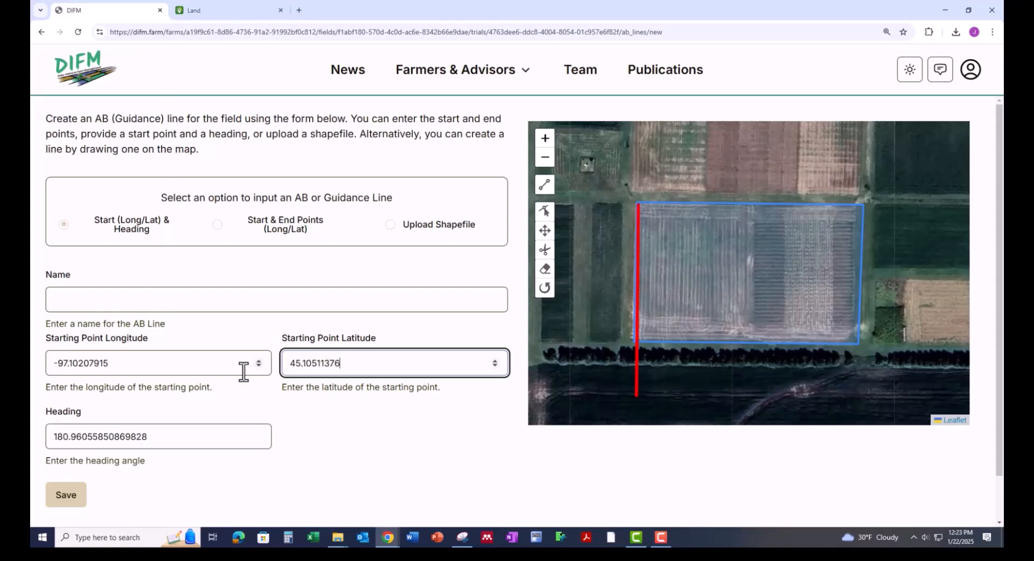
- Copy the A point longitude of the "Planter 10 ft E-W" track and set DIFM's starting point longitude to -97.10200459
left_click(211, 14)
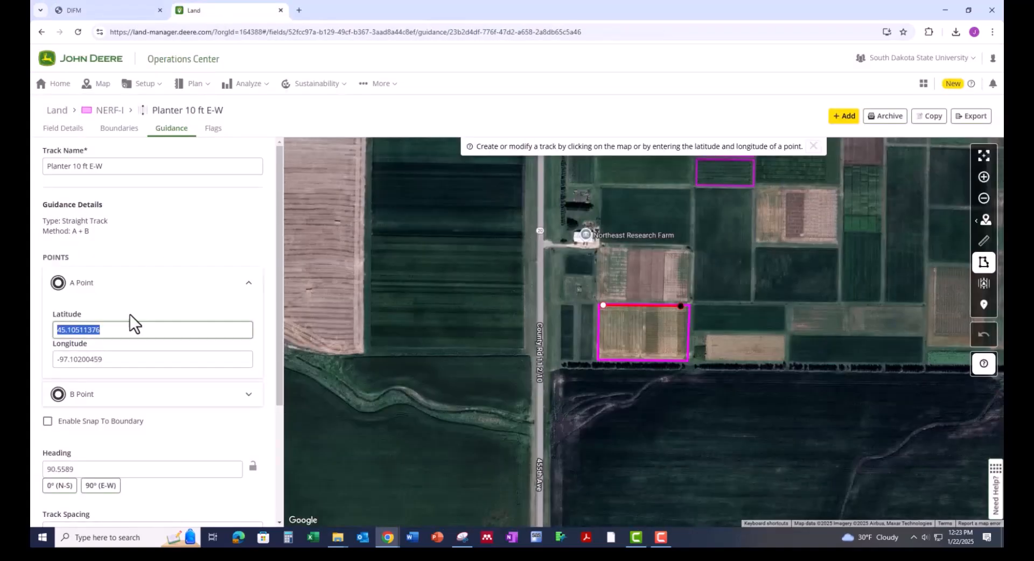
left_click_drag(113, 362, 50, 360)
key("ctrl+c")
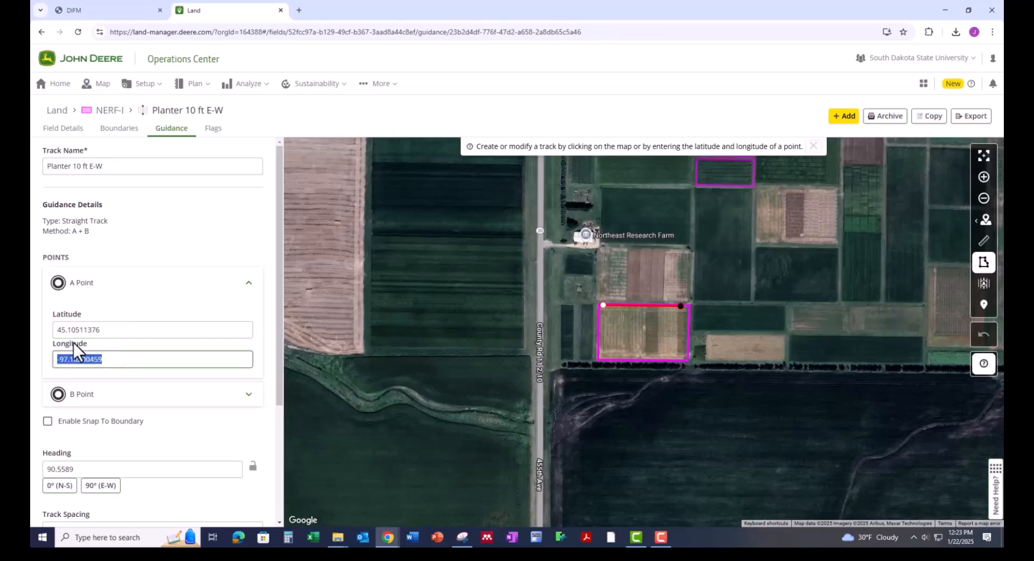
left_click(128, 15)
left_click(118, 365)
left_click_drag(118, 365, 43, 360)
key("ctrl+v")
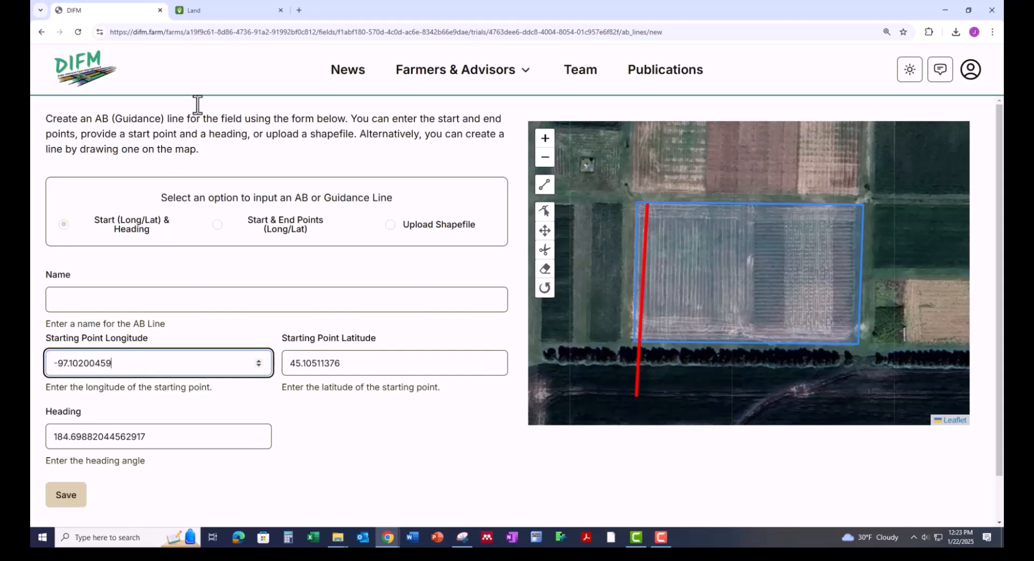
- Copy the heading of the "Planter 10 ft E-W" track from Operations Center and set the DIFM AB-Line heading to 90.5589
left_click(212, 15)
left_click_drag(92, 464, 42, 461)
key("ctrl+c")
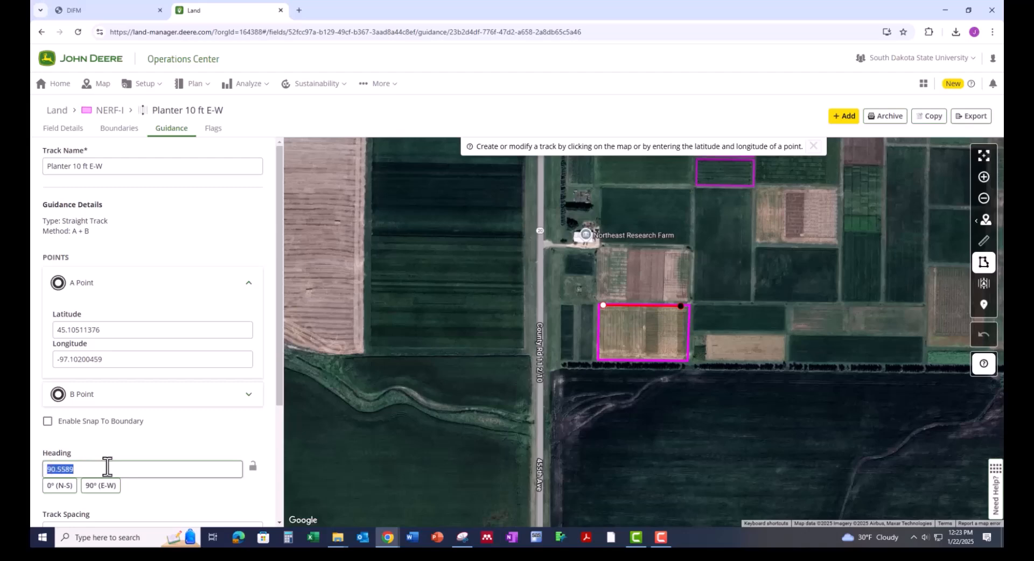
left_click(124, 12)
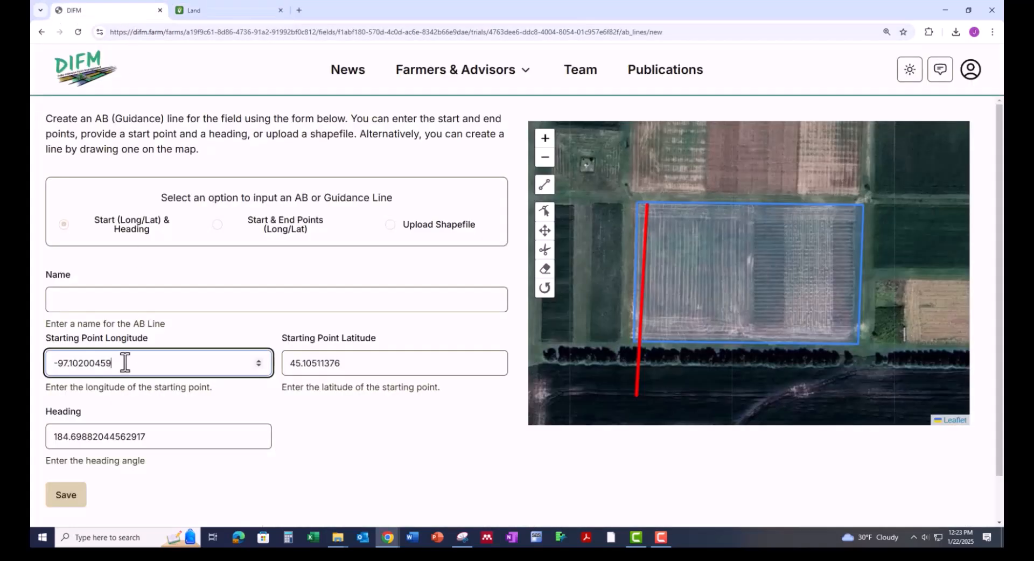
left_click_drag(156, 445, 43, 438)
key("ctrl+v")
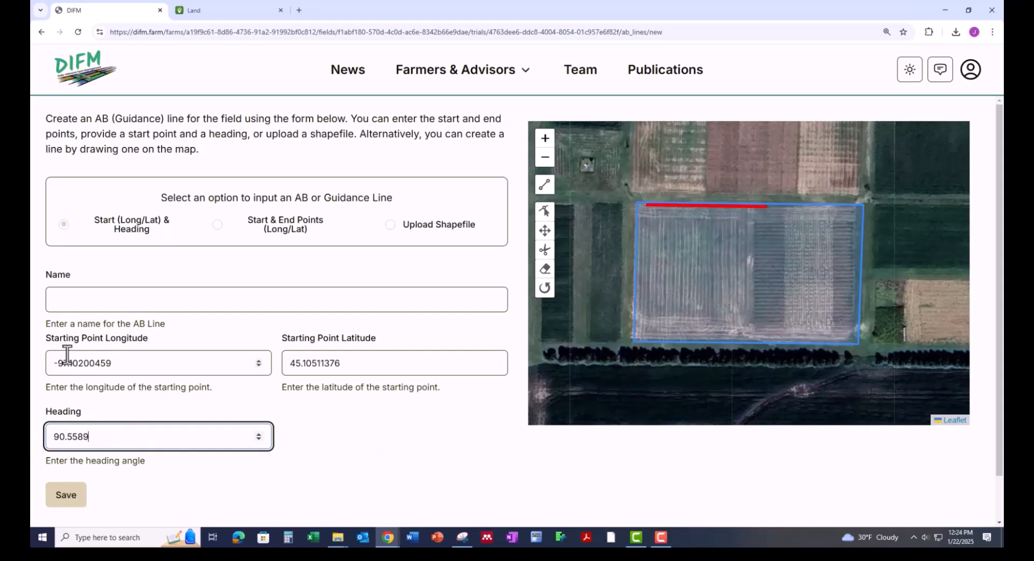
- Name the AB-Line "NERF Field I 25 Planting" and save it
left_click(62, 305)
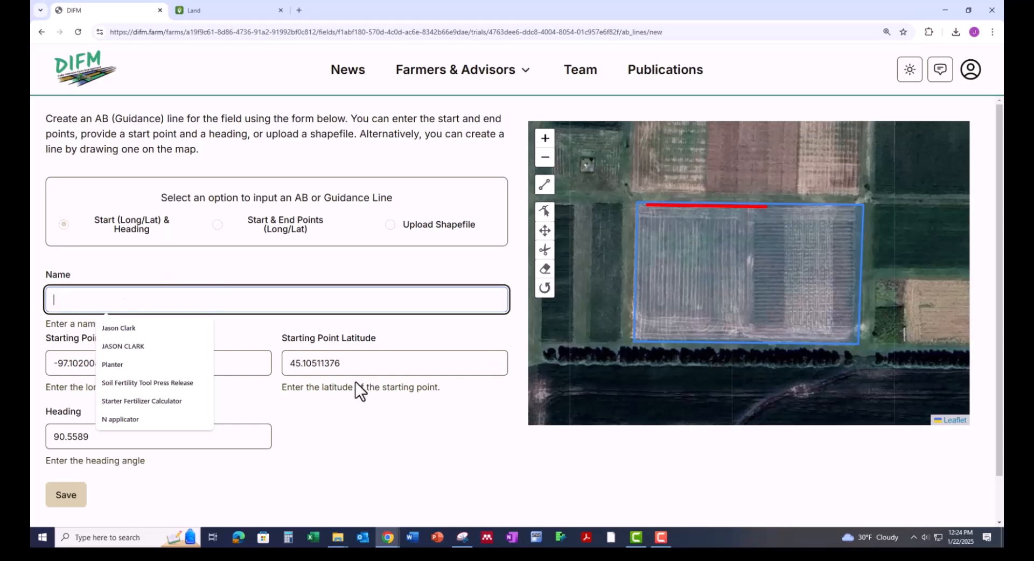
type("NERF Field I 25 Planting")
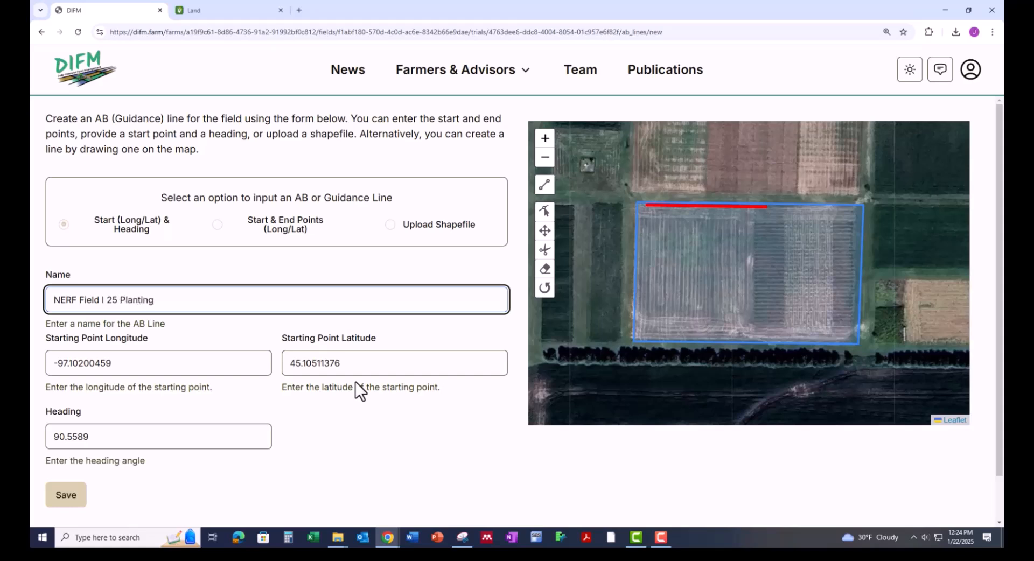
left_click(63, 494)
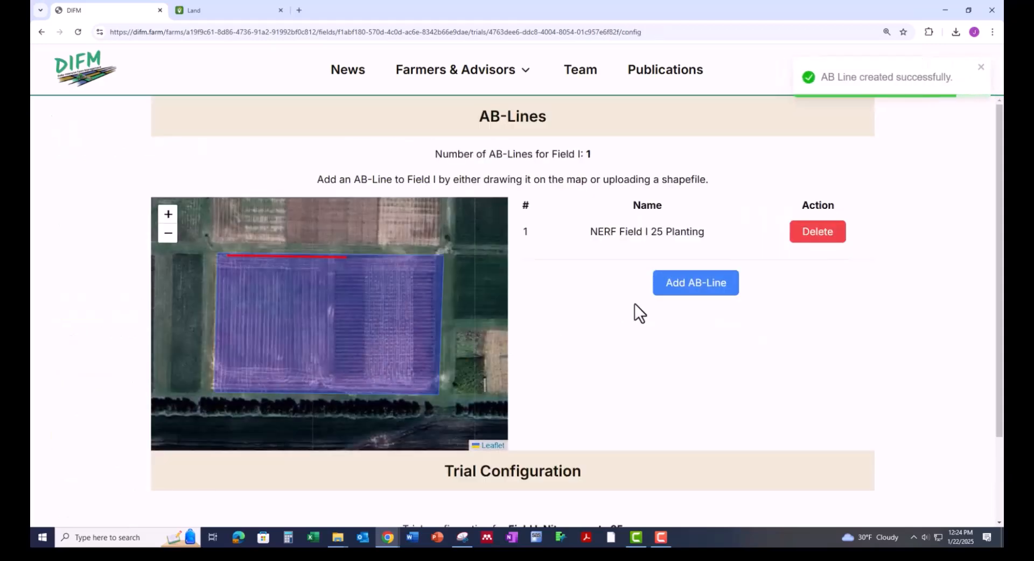
scroll(640, 318, "down", 2)
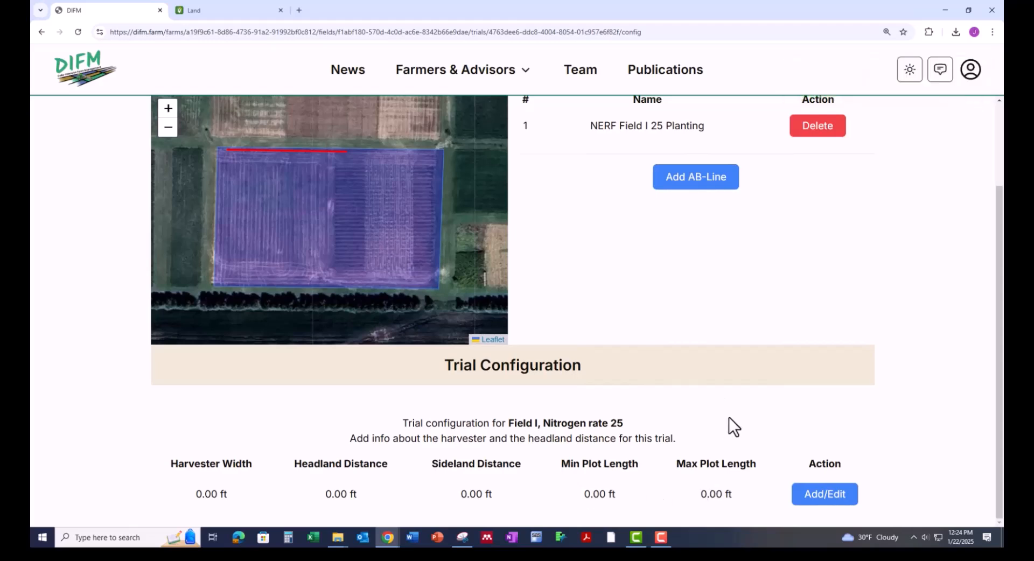
scroll(729, 418, "up", 2)
scroll(245, 310, "up", 1)
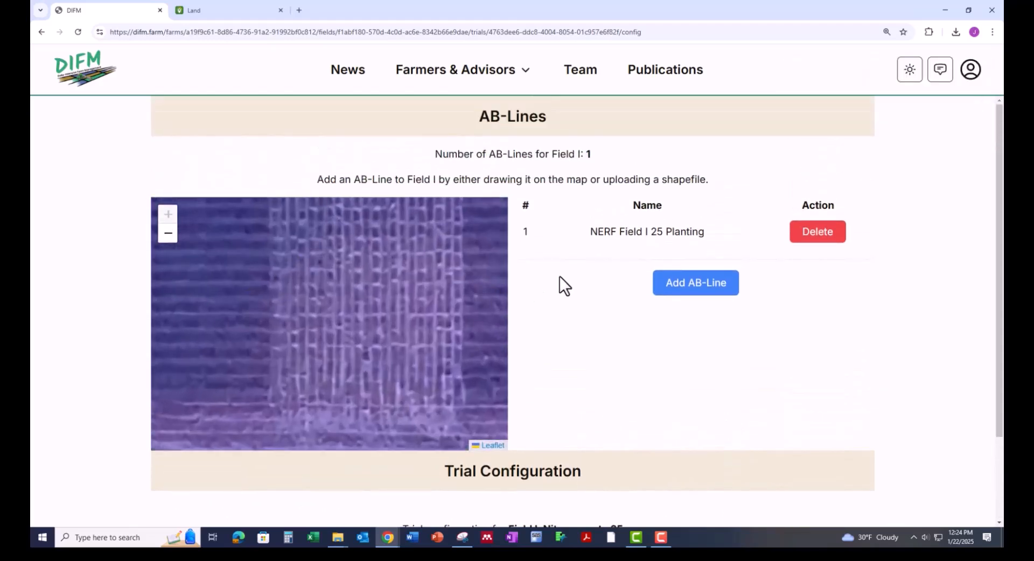
- Switch to Operations Center and select only the "Planter 10 ft E-W" track in the NERF-I guidance list
scroll(548, 290, "down", 1)
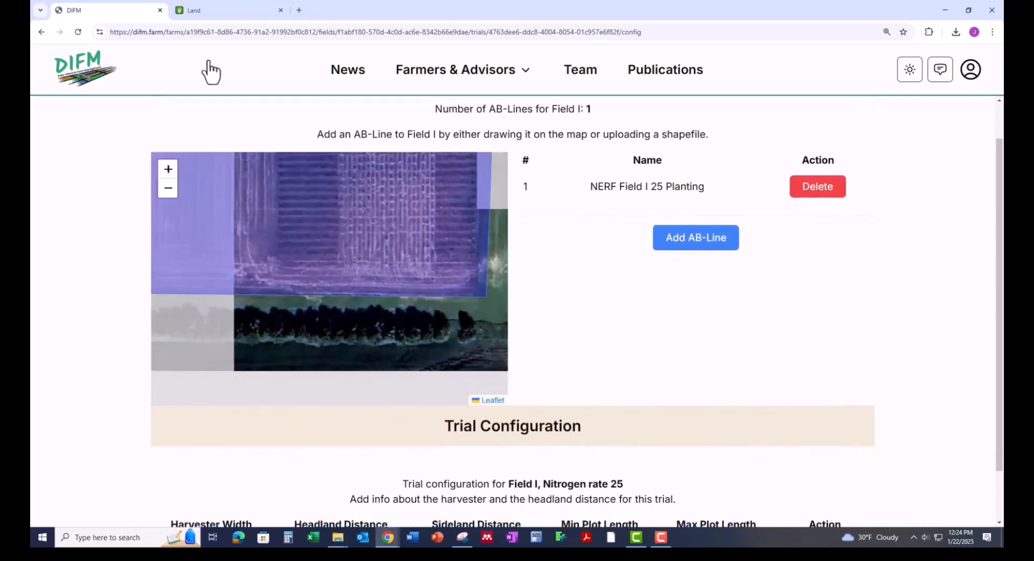
left_click(218, 8)
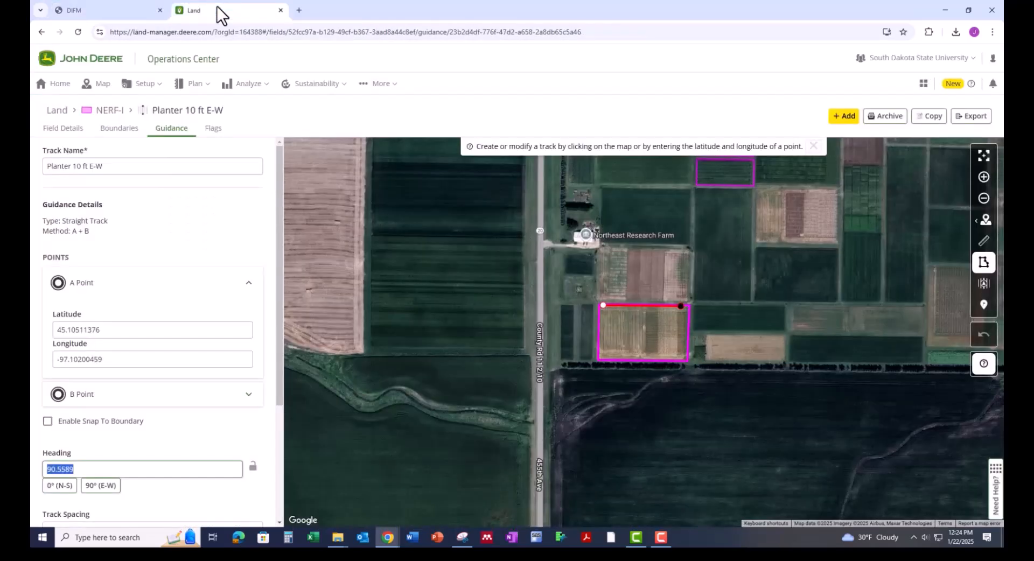
left_click(171, 130)
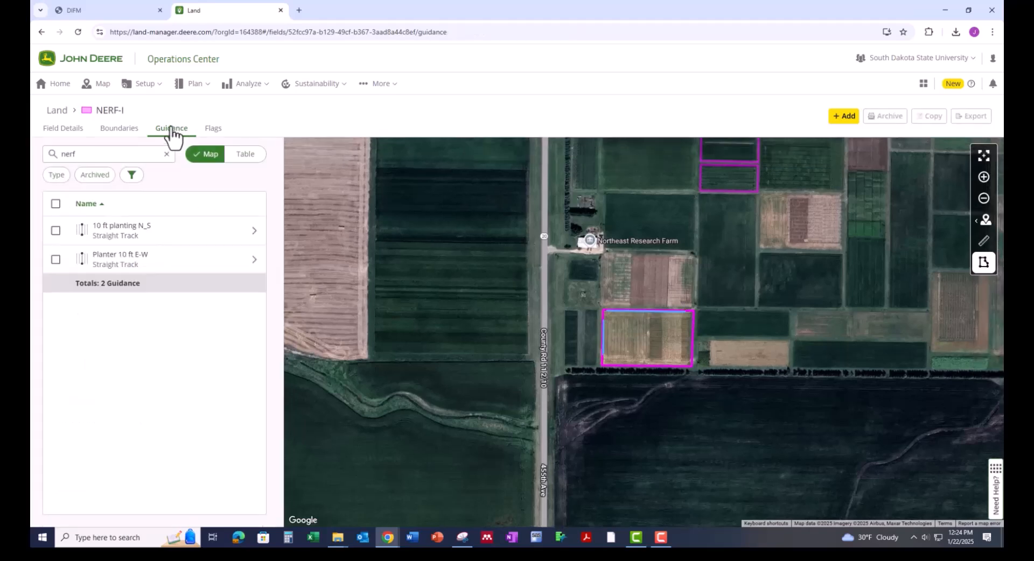
left_click(55, 230)
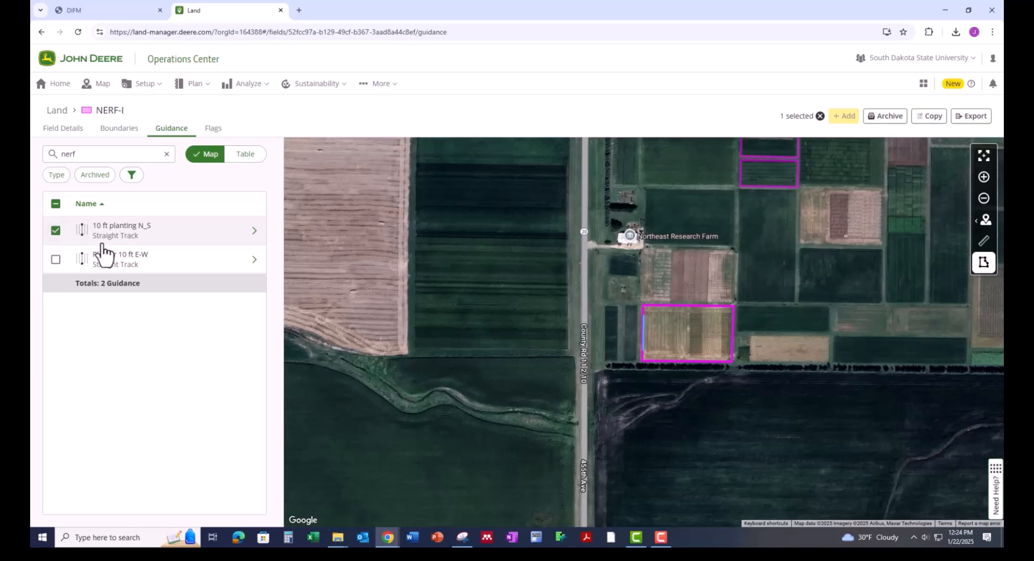
left_click(55, 261)
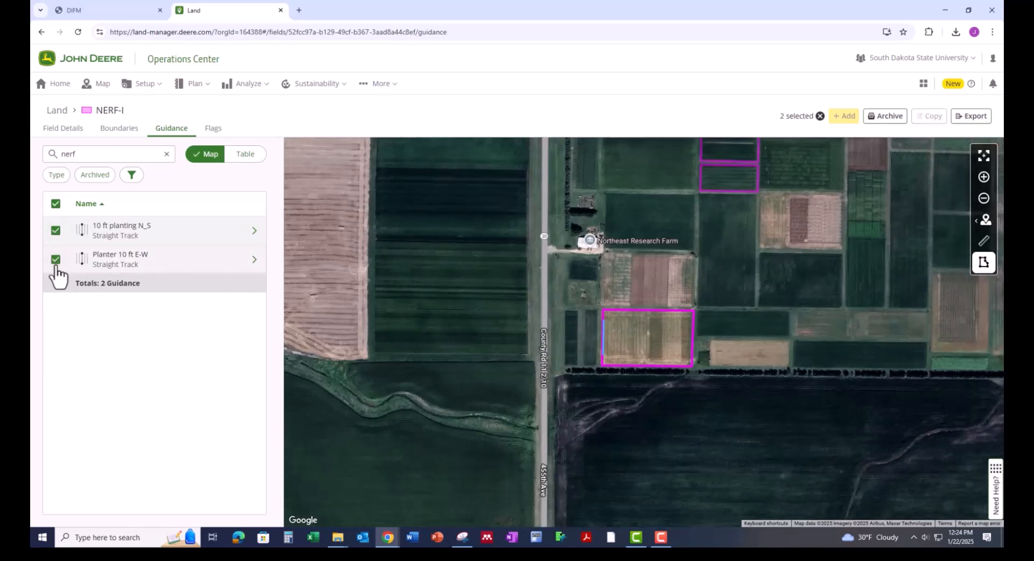
left_click(56, 233)
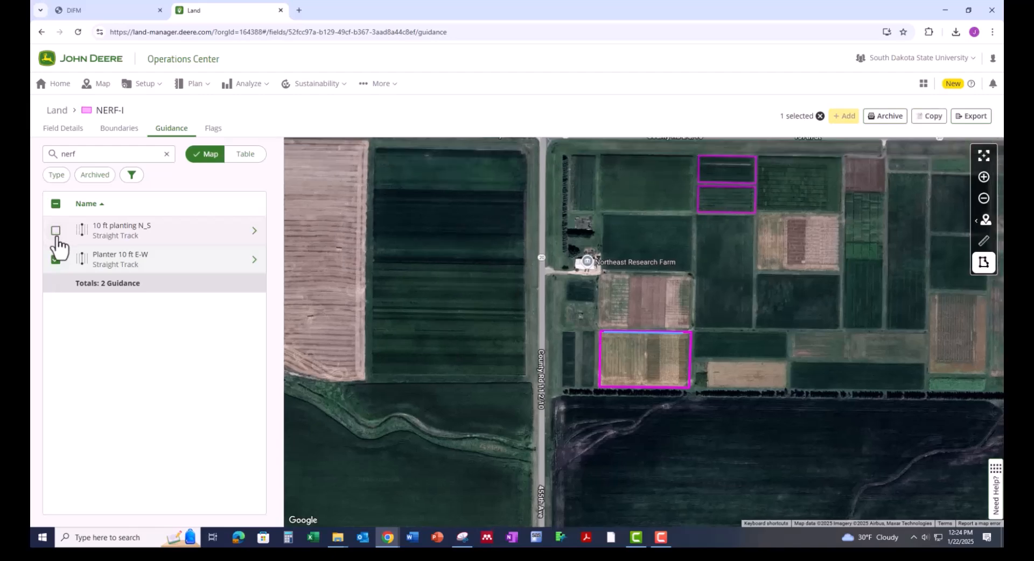
- Check the boundary export options, and download an XLSX land report for the selected "Planter 10 ft E-W" track
left_click(967, 127)
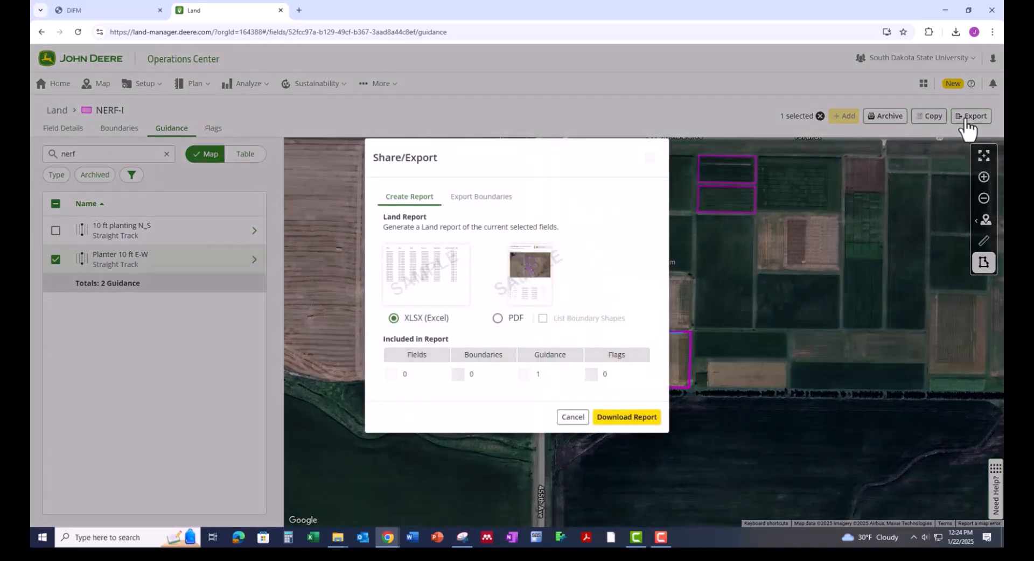
left_click(490, 204)
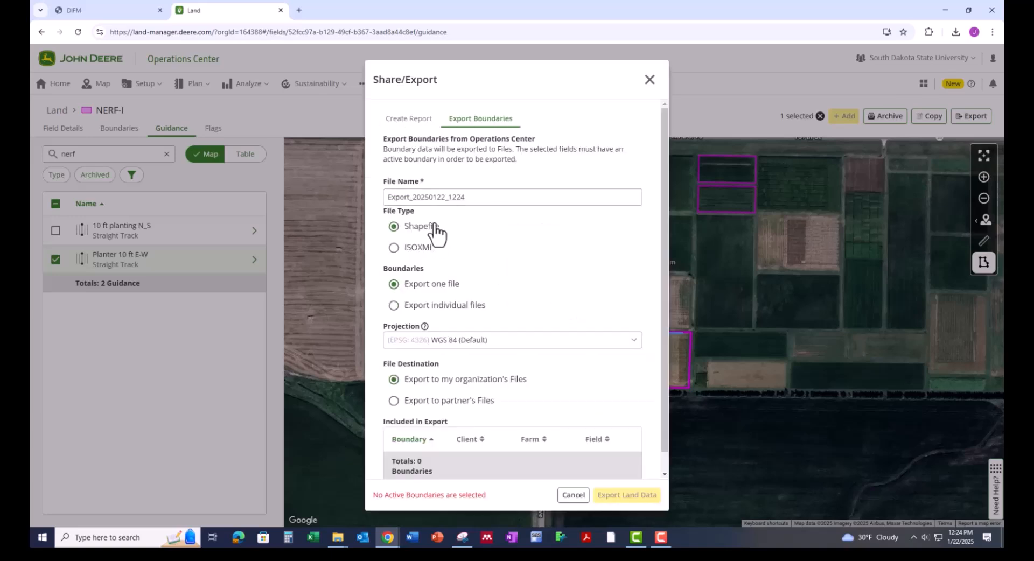
scroll(453, 409, "down", 1)
scroll(452, 425, "up", 1)
left_click(419, 122)
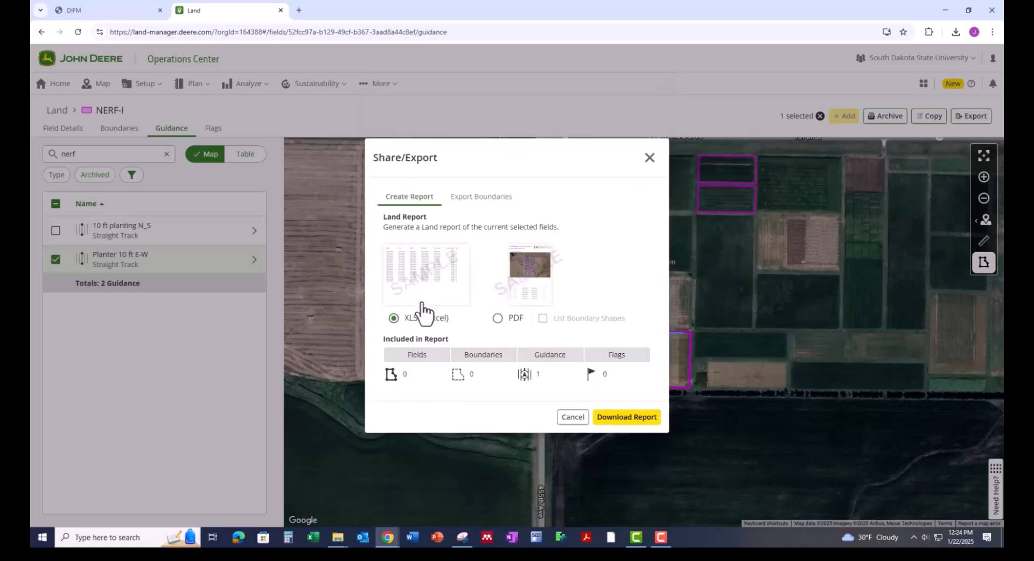
left_click(614, 419)
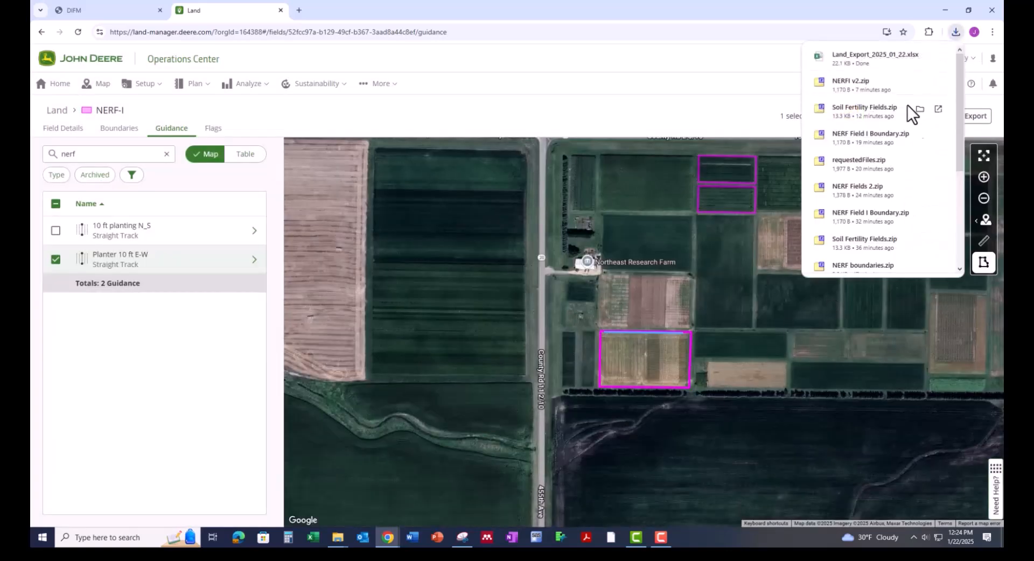
- Open the downloaded Land_Export_2025_01_22.xlsx and examine the A and B point coordinates and heading on its Tracks sheet
left_click(867, 60)
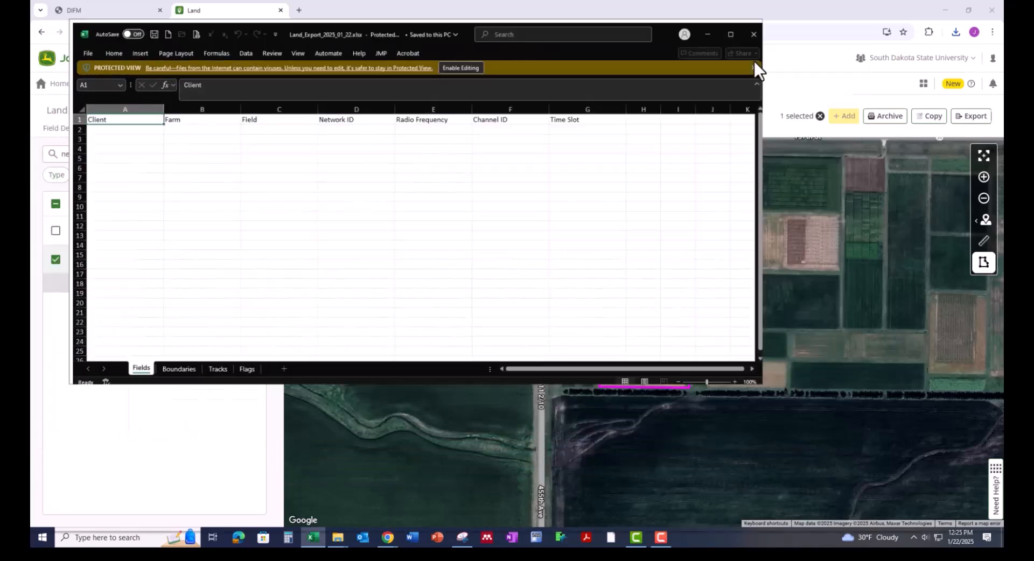
left_click(754, 61)
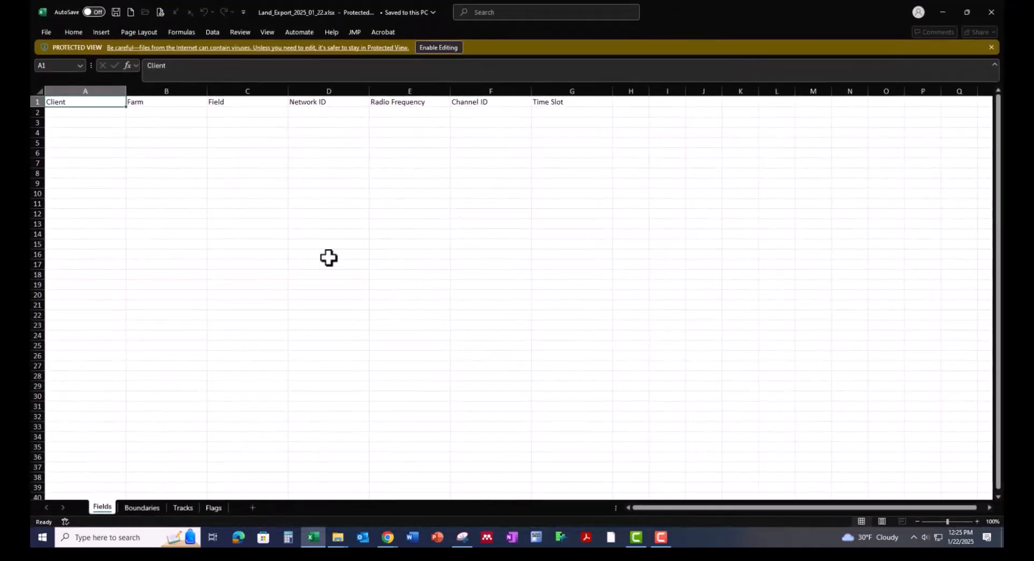
left_click(143, 506)
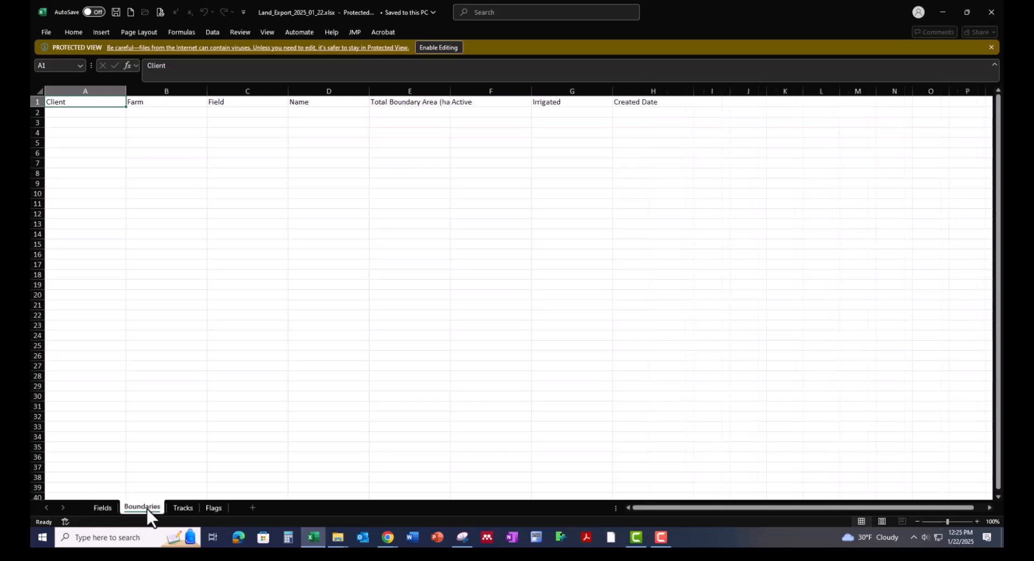
left_click(192, 506)
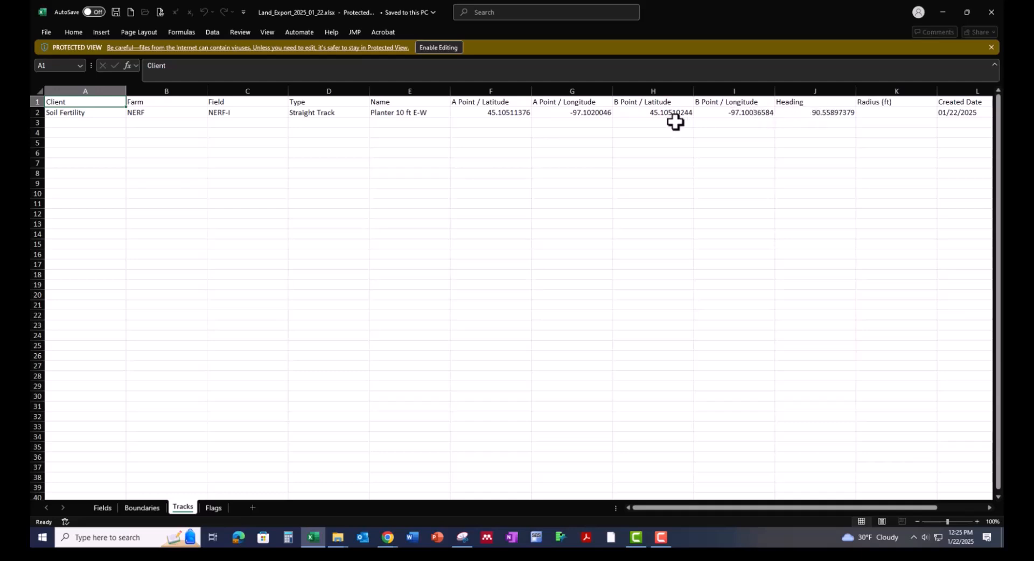
left_click(943, 13)
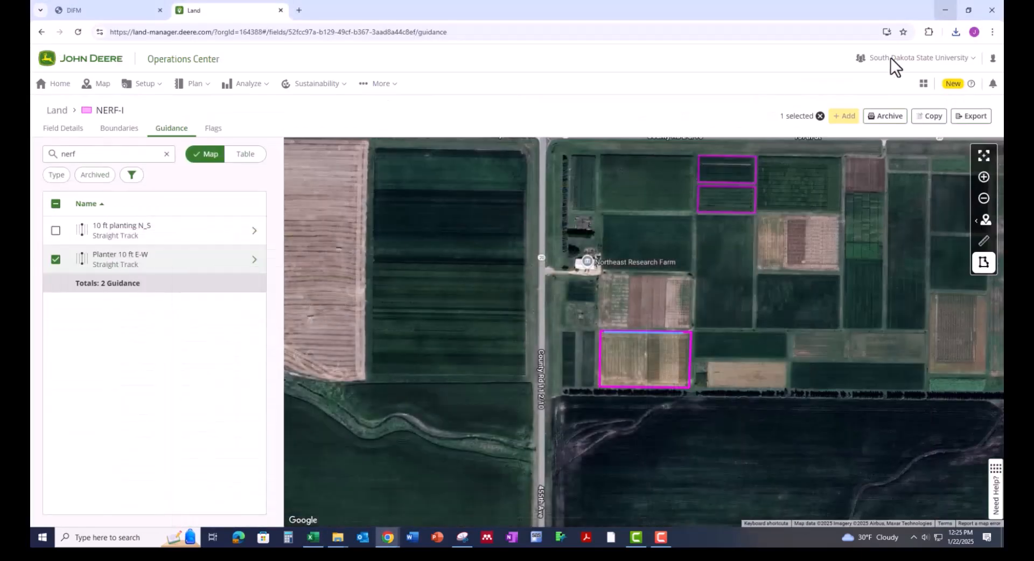
- Download a PDF land report for the "Planter 10 ft E-W" track in Operations Center without listing boundary shapes
left_click(135, 11)
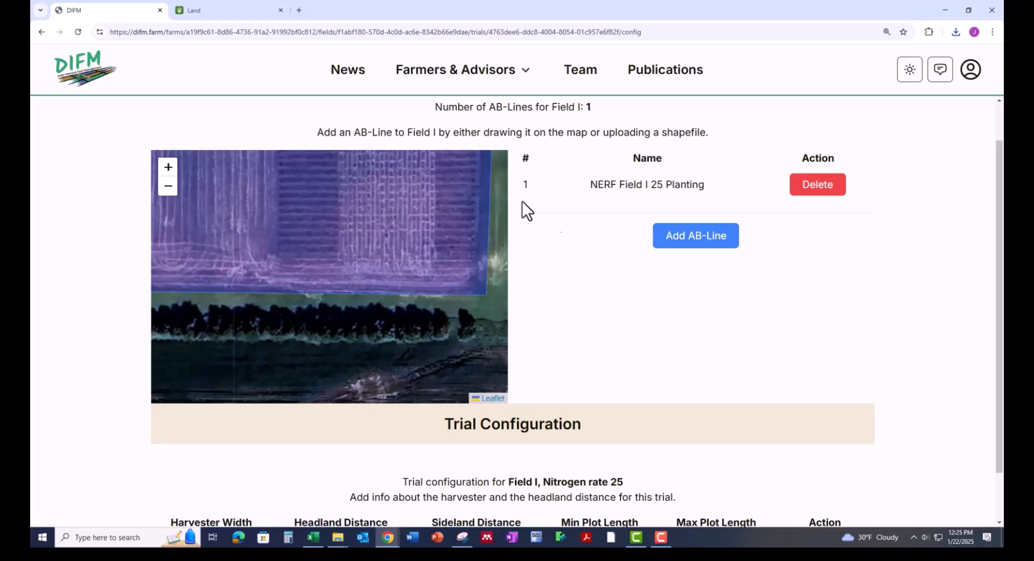
left_click(234, 11)
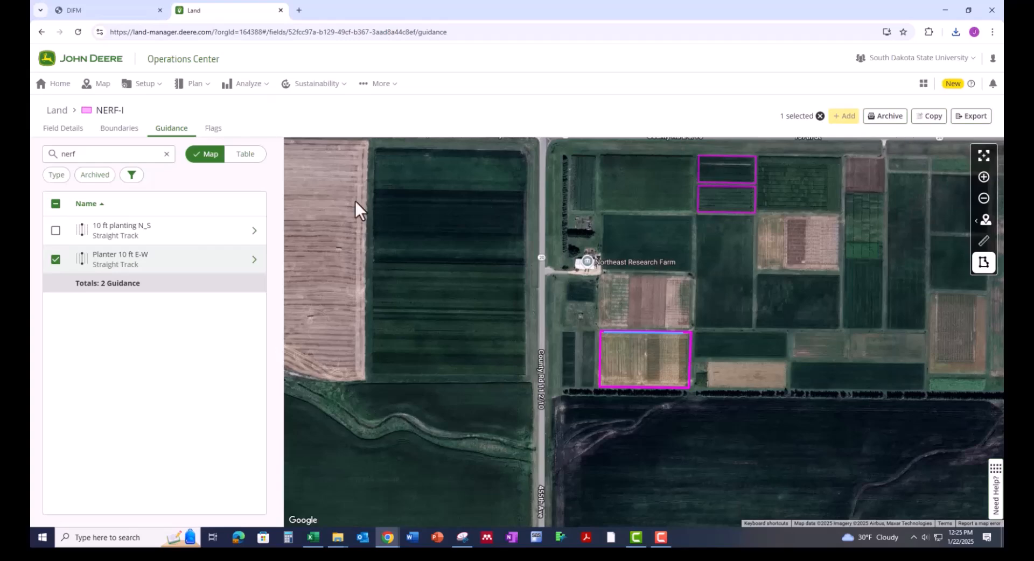
left_click(983, 119)
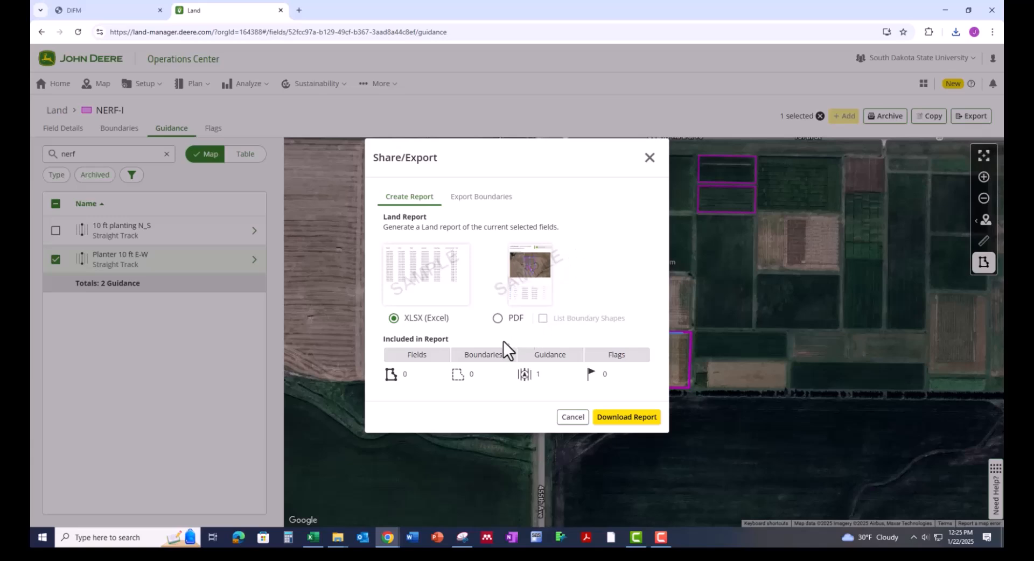
left_click(499, 321)
left_click(620, 419)
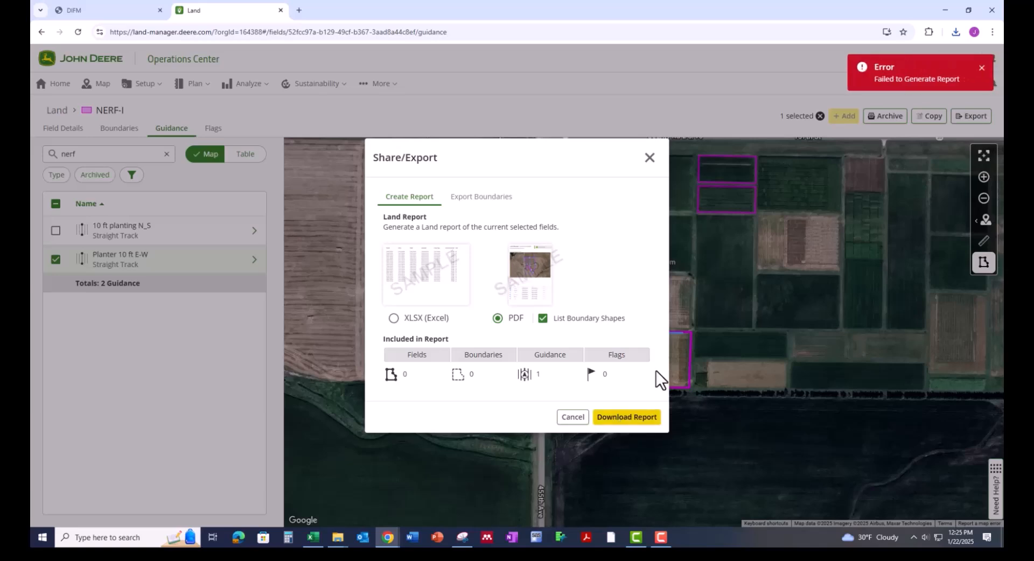
left_click(981, 69)
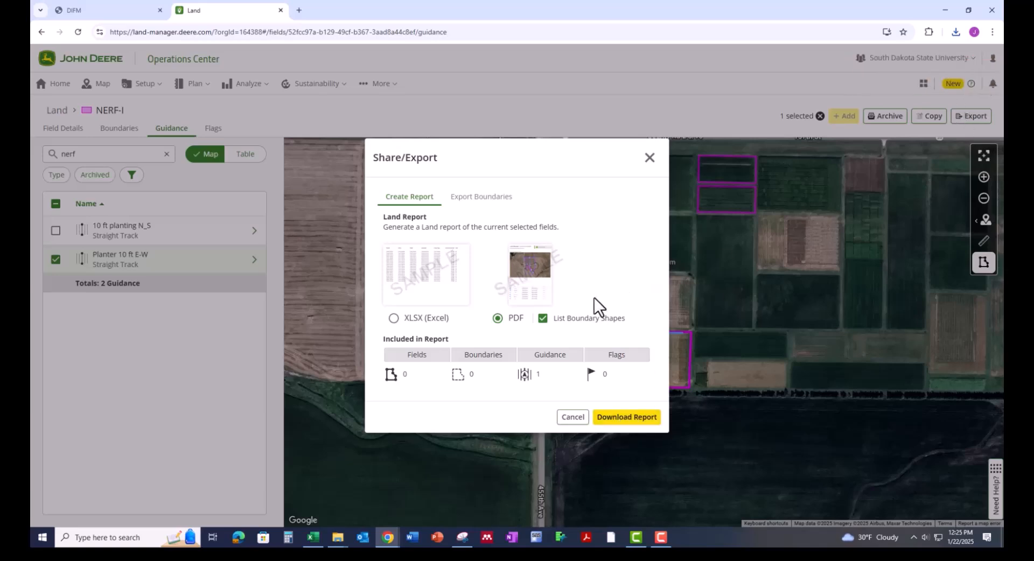
left_click(541, 319)
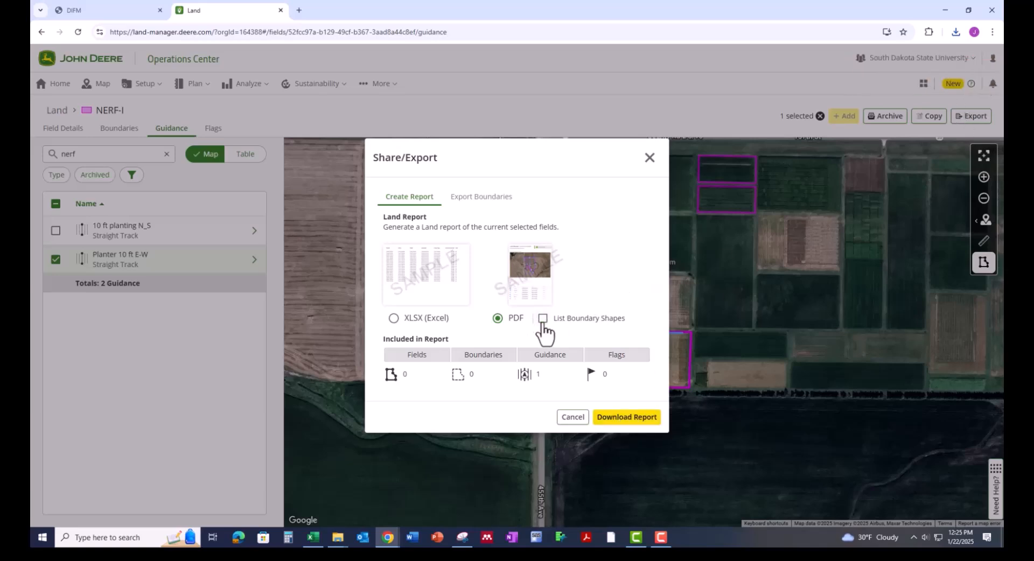
left_click(608, 423)
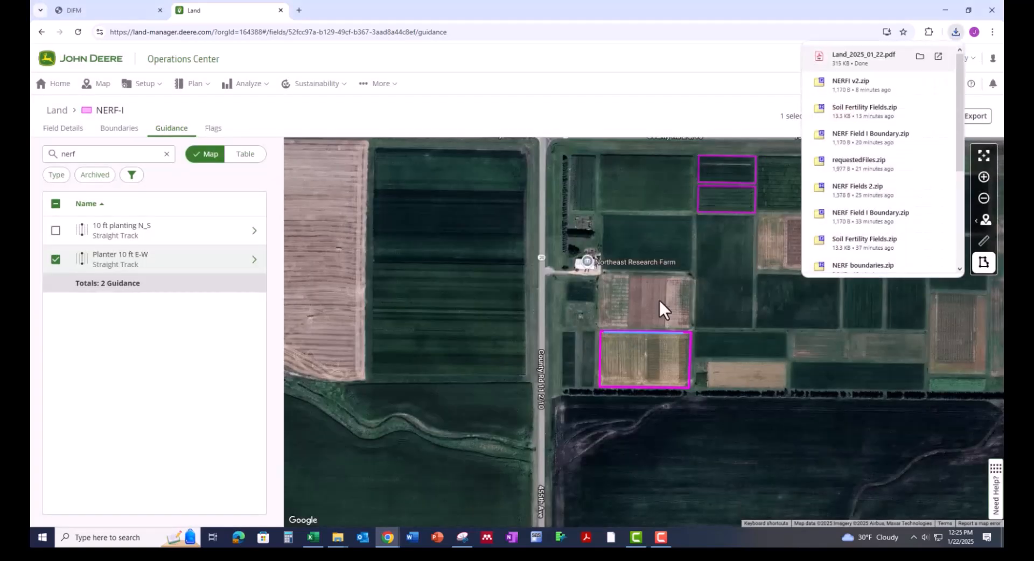
- Open the downloaded Land_2025_01_22.pdf and examine the track map and the Straight Track table on its second page
left_click(893, 58)
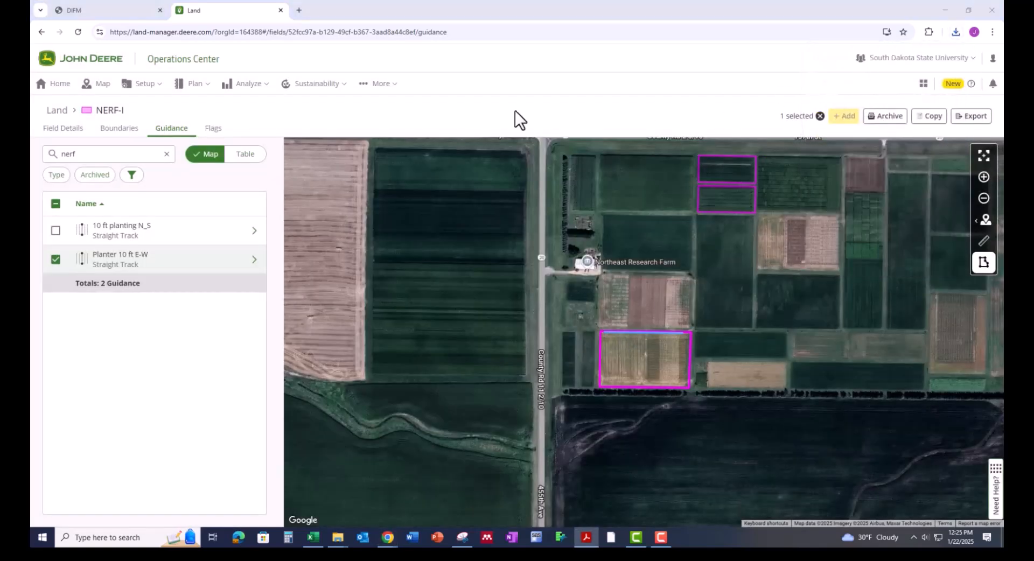
left_click_drag(0, 17, 642, 24)
double_click(641, 24)
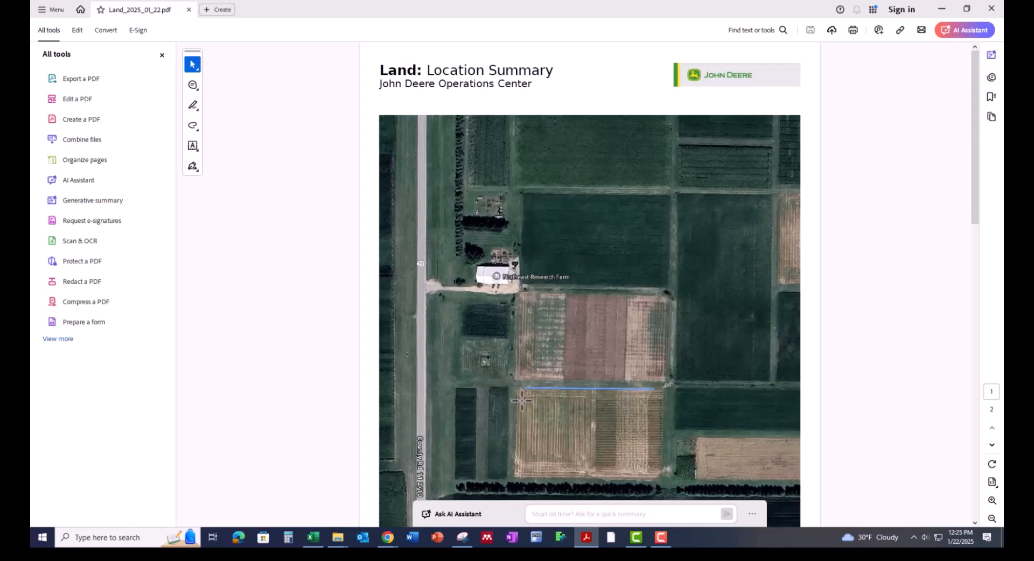
scroll(566, 342, "down", 2)
scroll(566, 342, "down", 10)
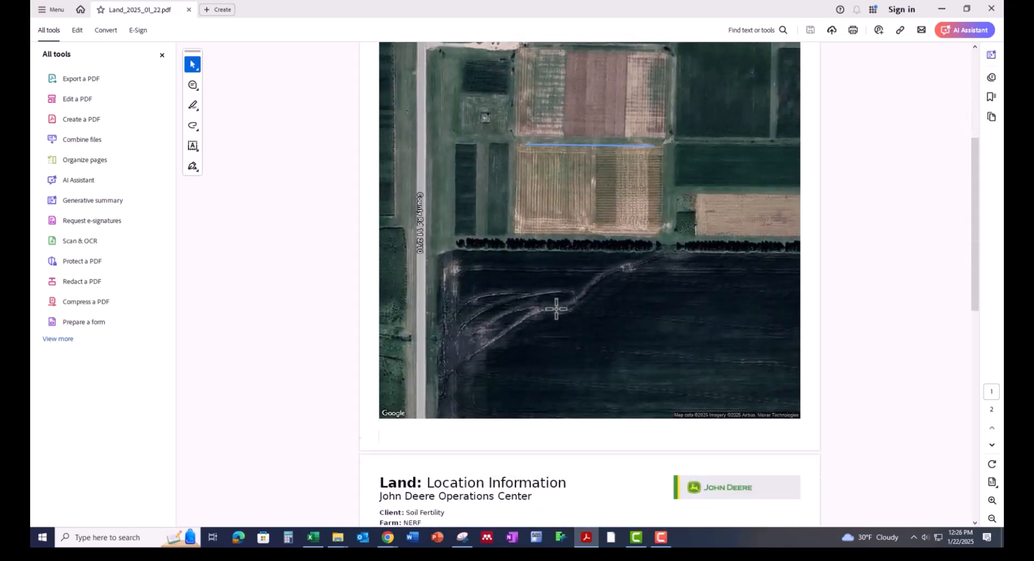
scroll(557, 308, "down", 10)
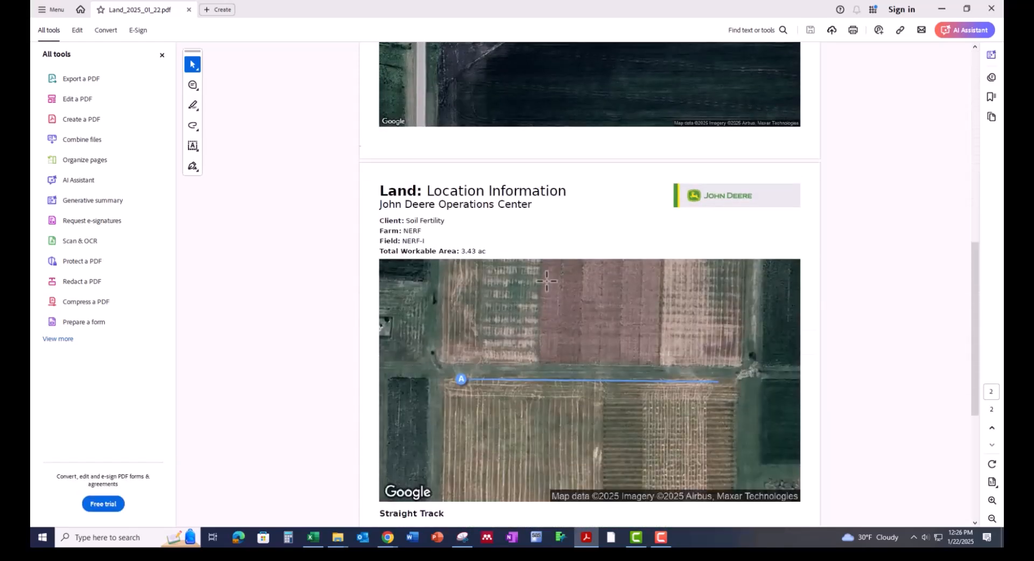
scroll(451, 324, "down", 3)
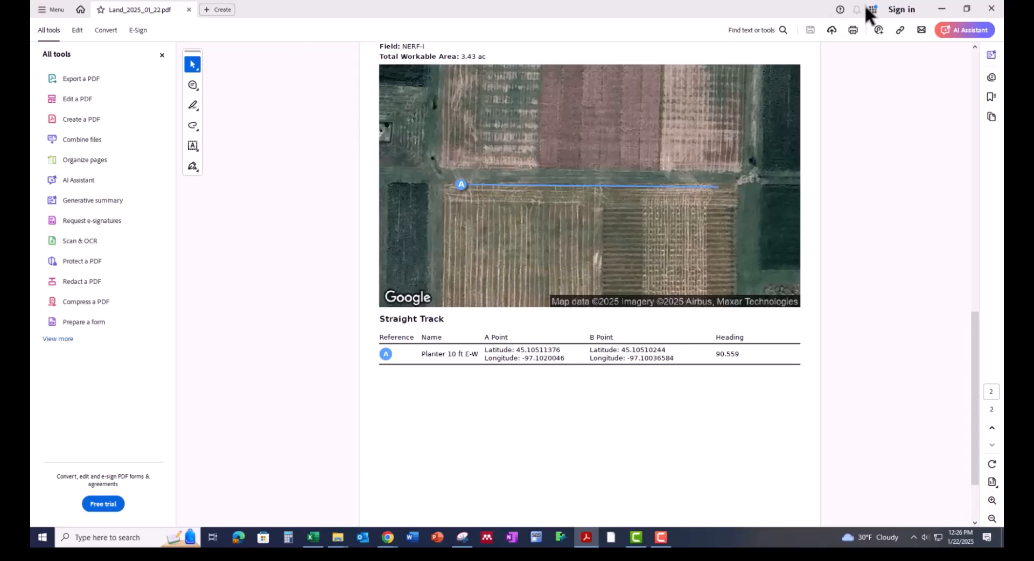
left_click(941, 8)
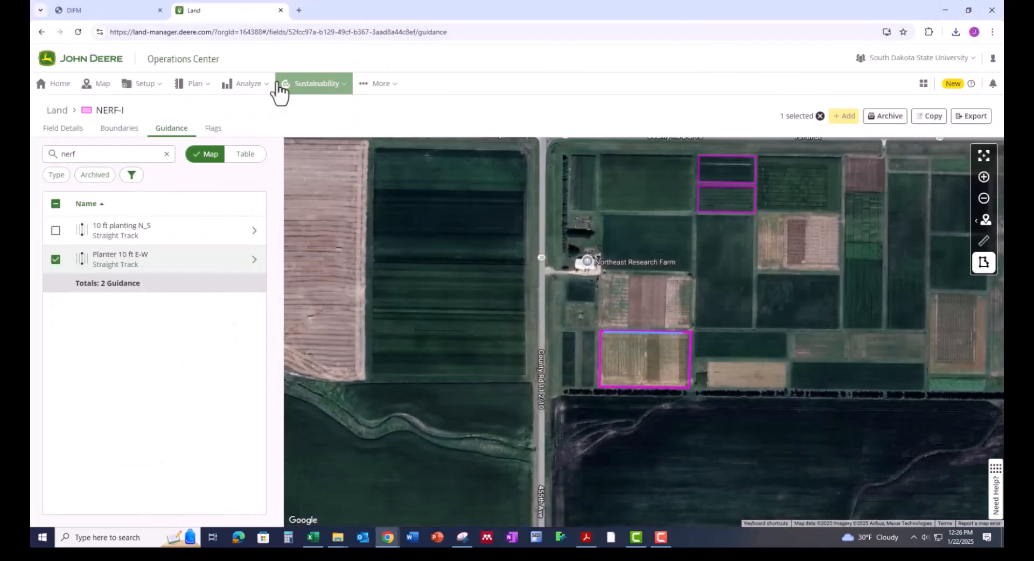
- Open the Land setup's Clients And Farms list in Operations Center and filter it to the Soil Fertility client
left_click(144, 84)
left_click(179, 274)
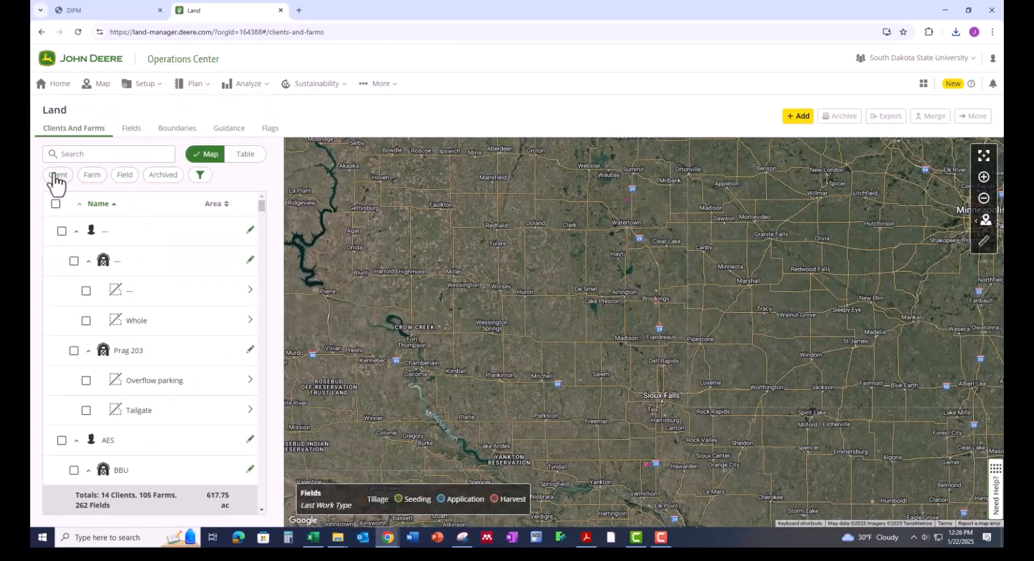
left_click(57, 176)
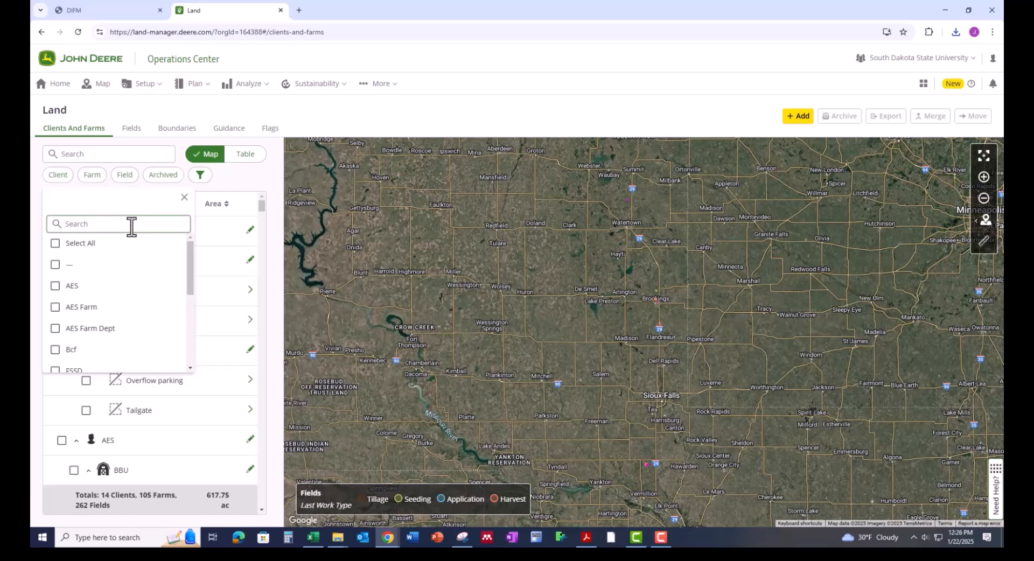
type("So")
left_click(55, 265)
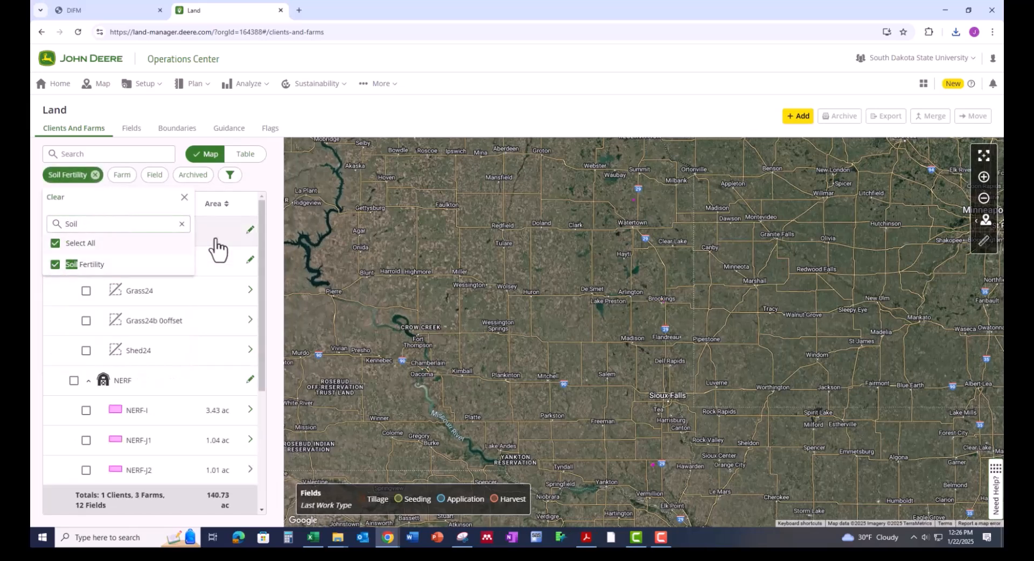
left_click(275, 183)
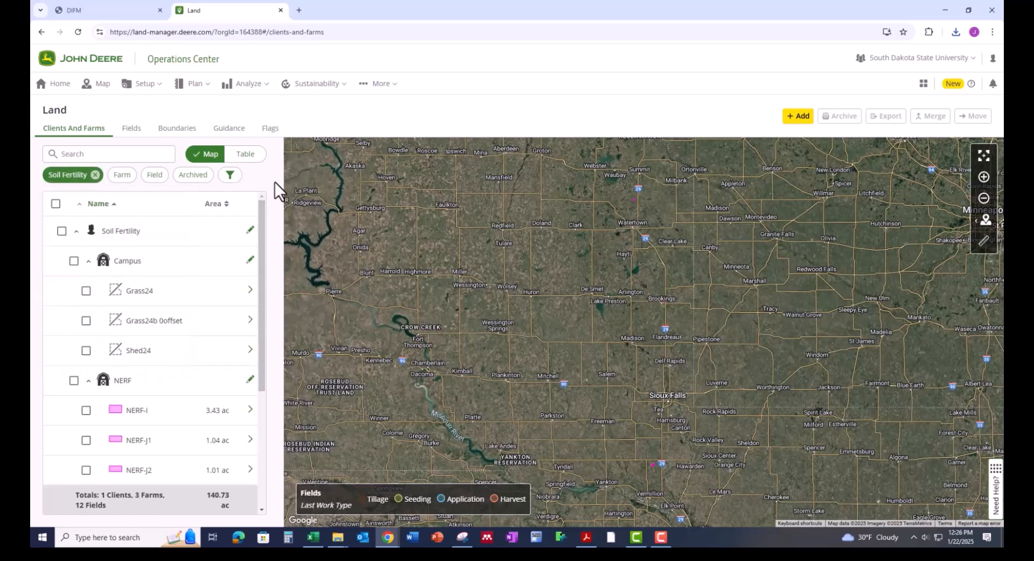
- Select all of the Soil Fertility client's farms and fields except the Campus farm, and download their land report in XLSX format
left_click(56, 204)
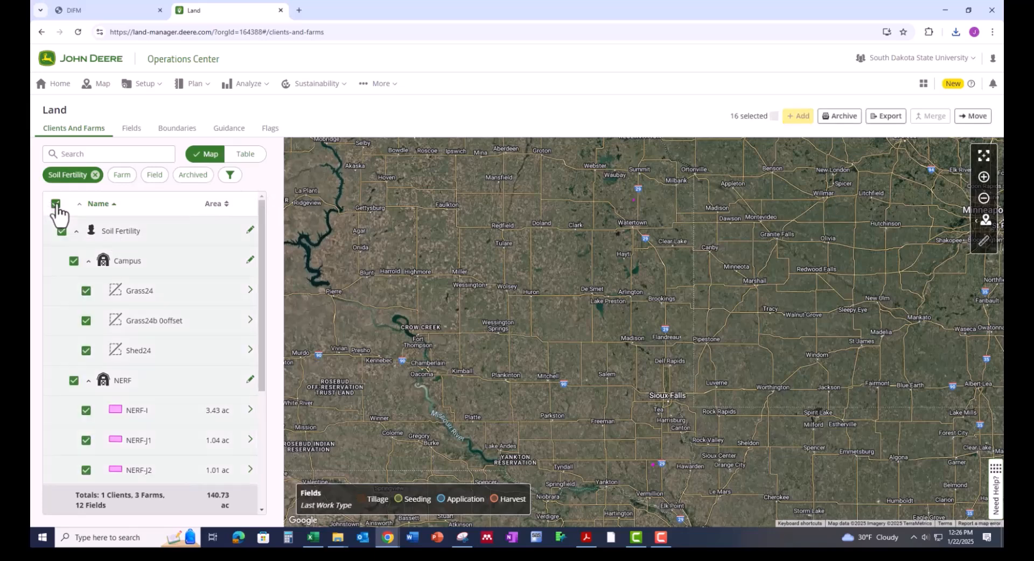
left_click(74, 261)
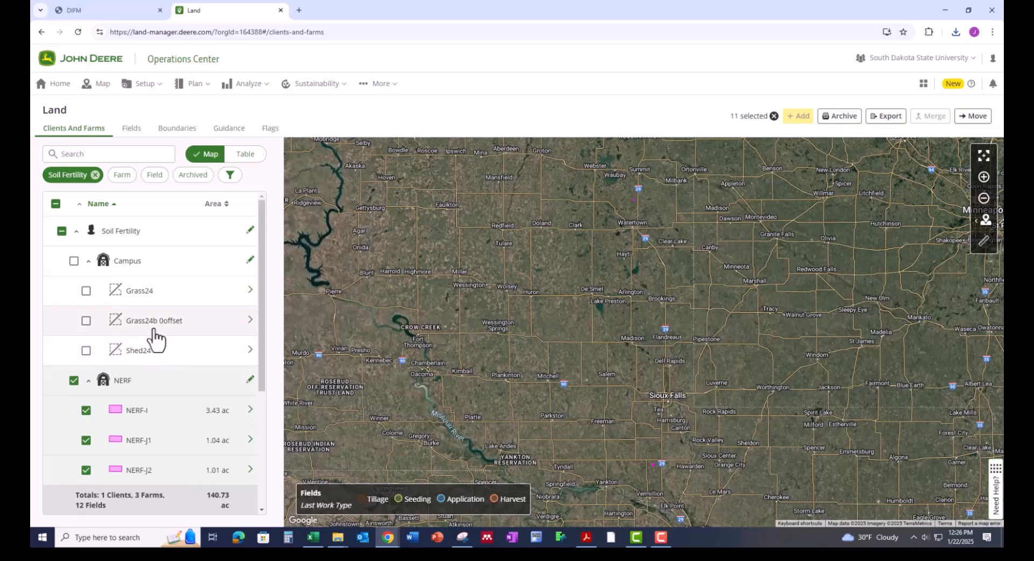
scroll(161, 346, "down", 3)
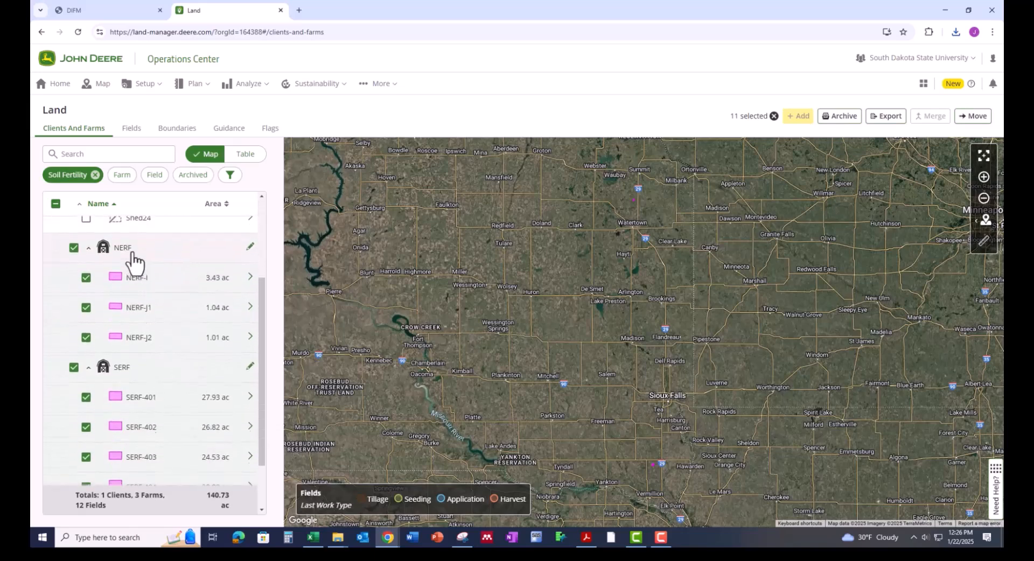
scroll(145, 349, "down", 2)
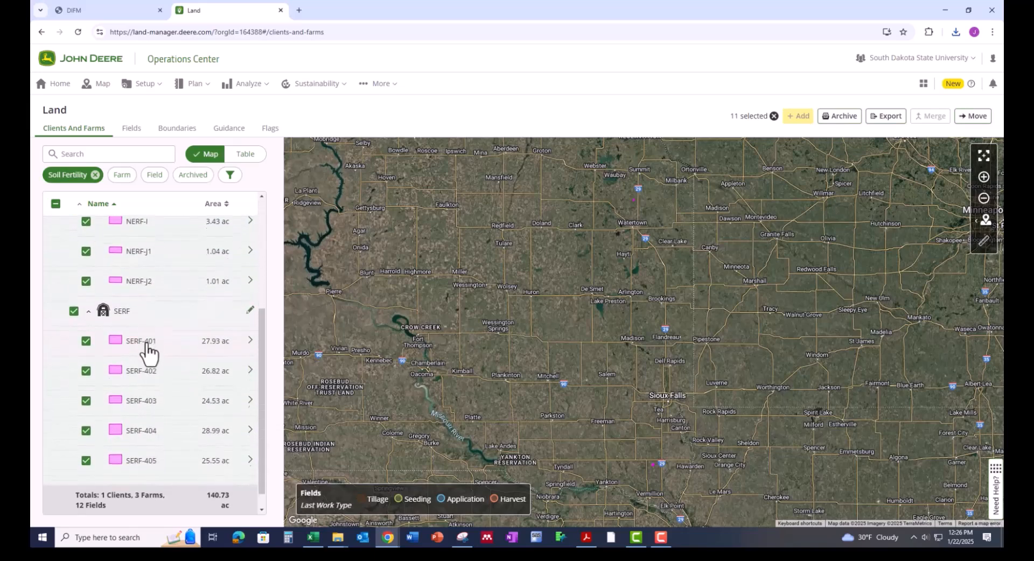
scroll(147, 353, "up", 6)
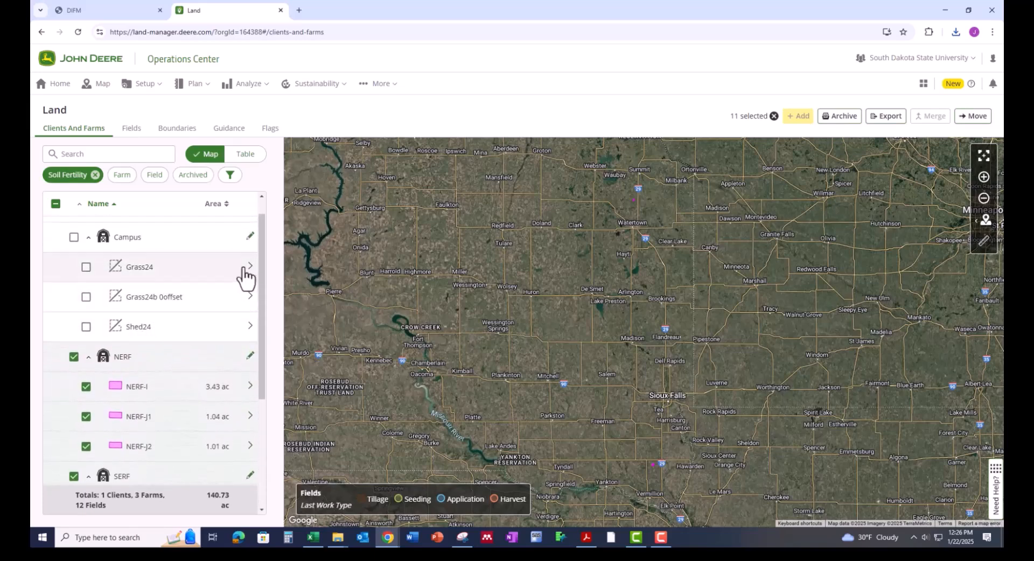
left_click(888, 122)
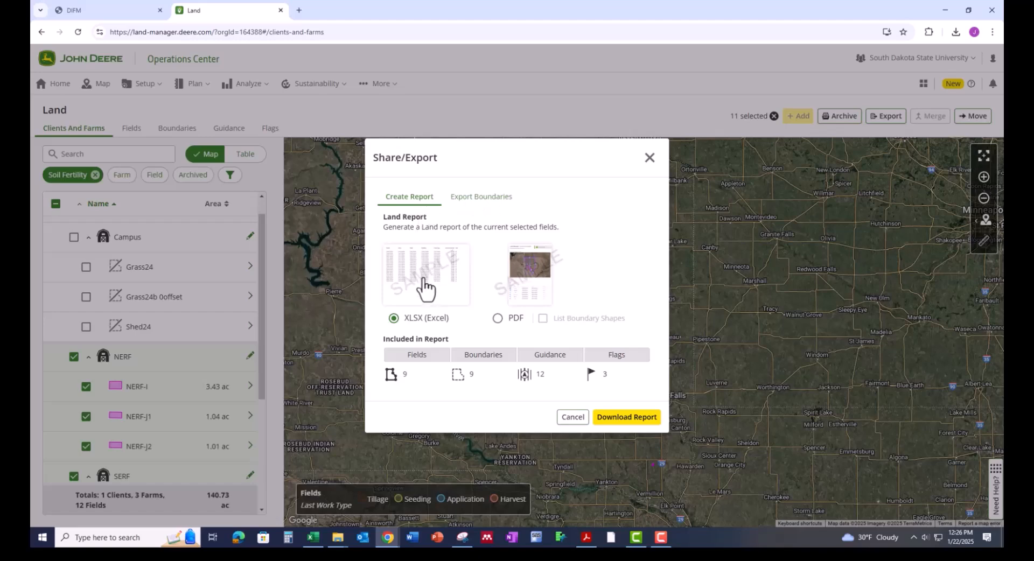
left_click(636, 418)
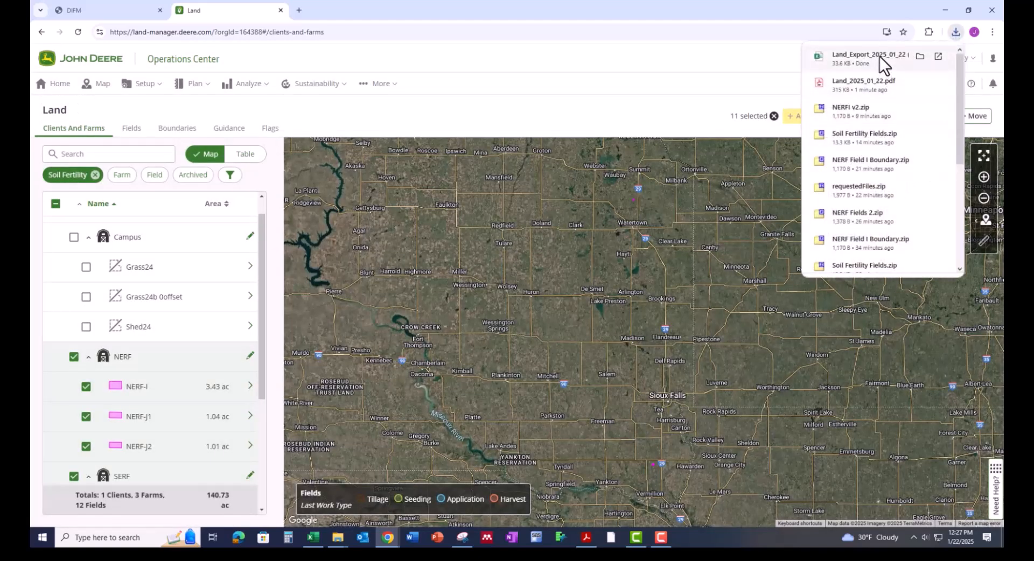
- Open the downloaded Land_Export_2025_01_22 (1).xlsx and examine its Fields, Boundaries and Tracks sheets, then return to Operations Center
left_click(884, 57)
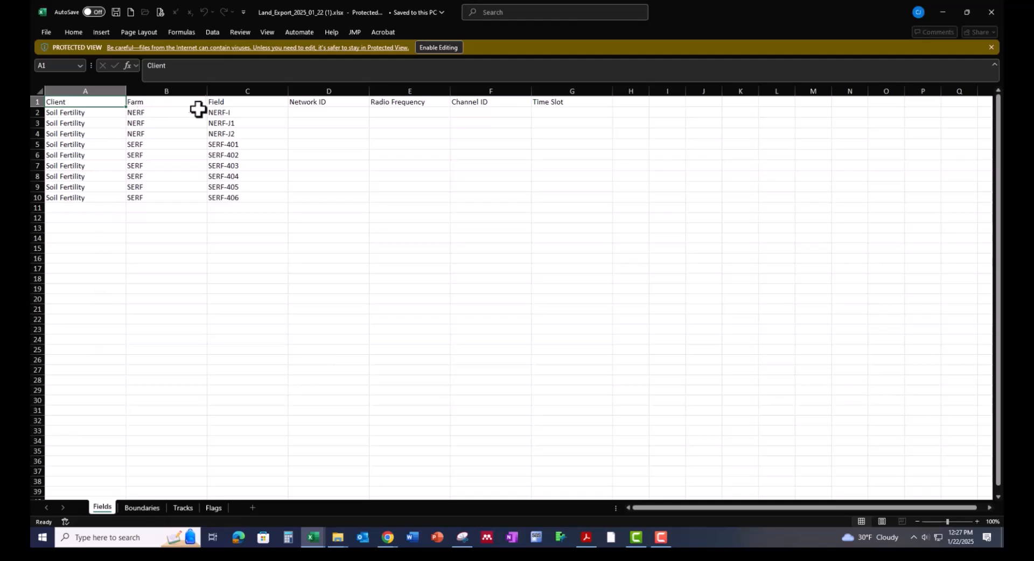
left_click(149, 508)
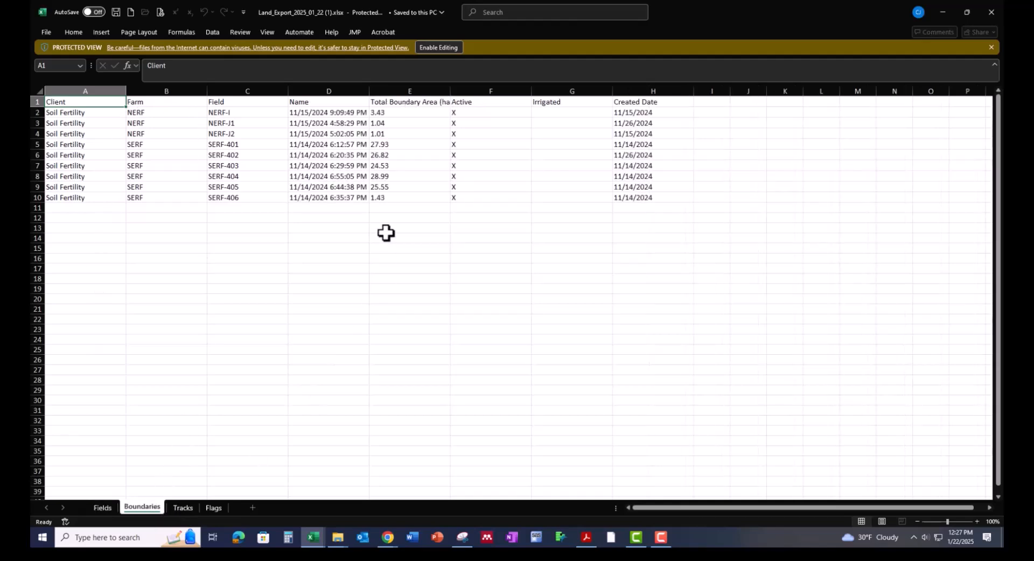
left_click(176, 509)
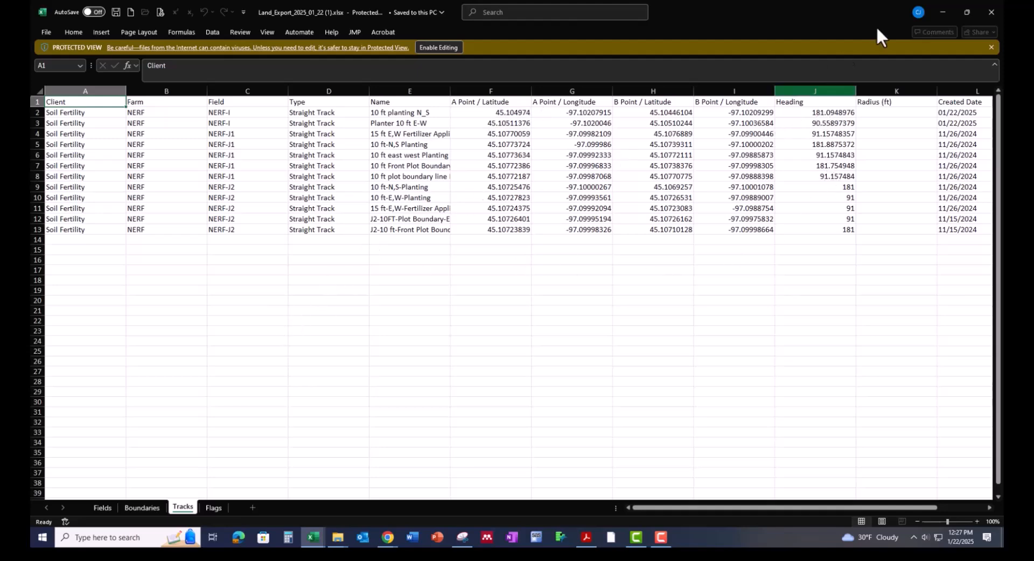
left_click(942, 4)
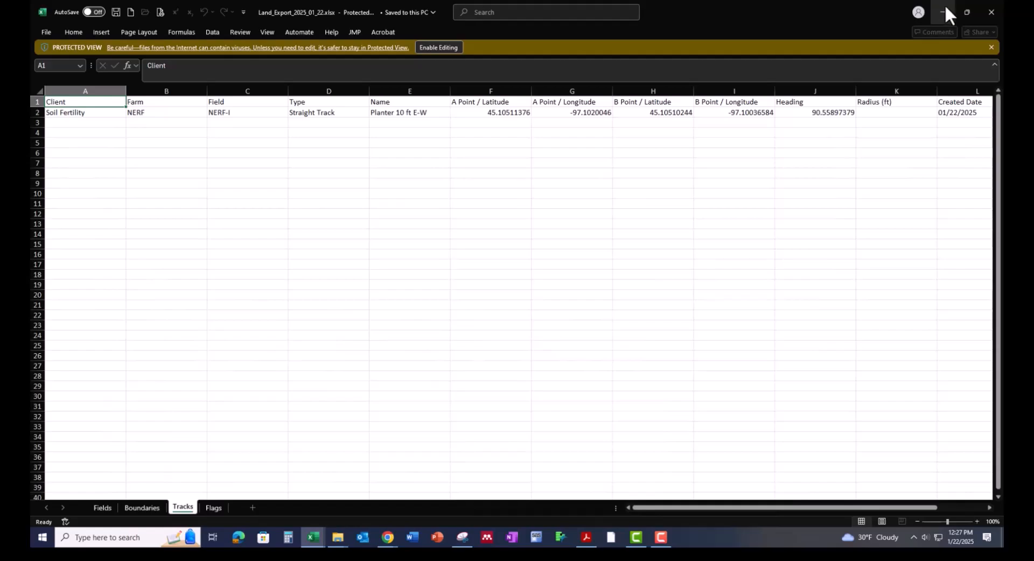
left_click(945, 8)
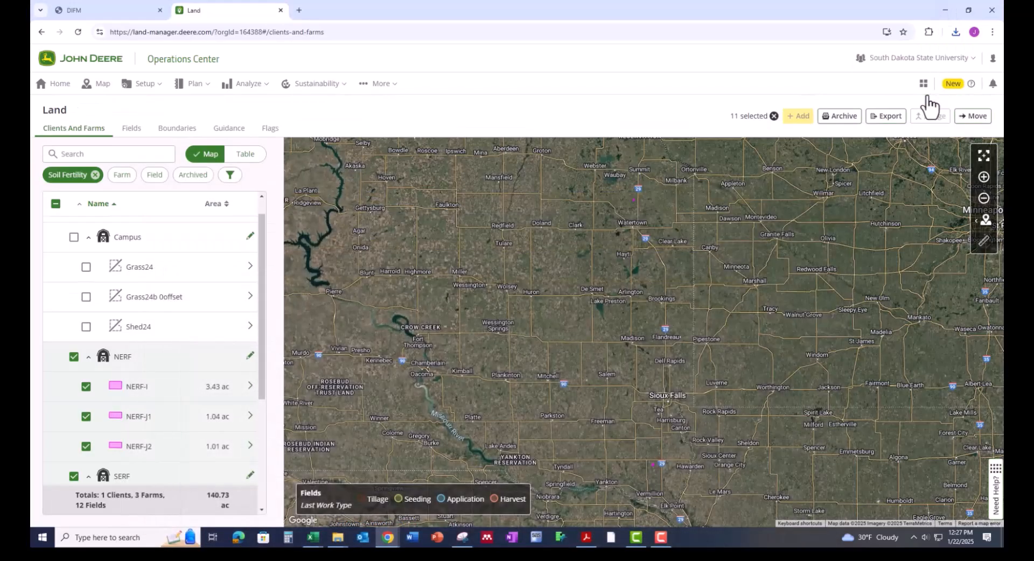
- Download a PDF land report for the selected NERF and SERF fields with boundary shapes listed
left_click(877, 117)
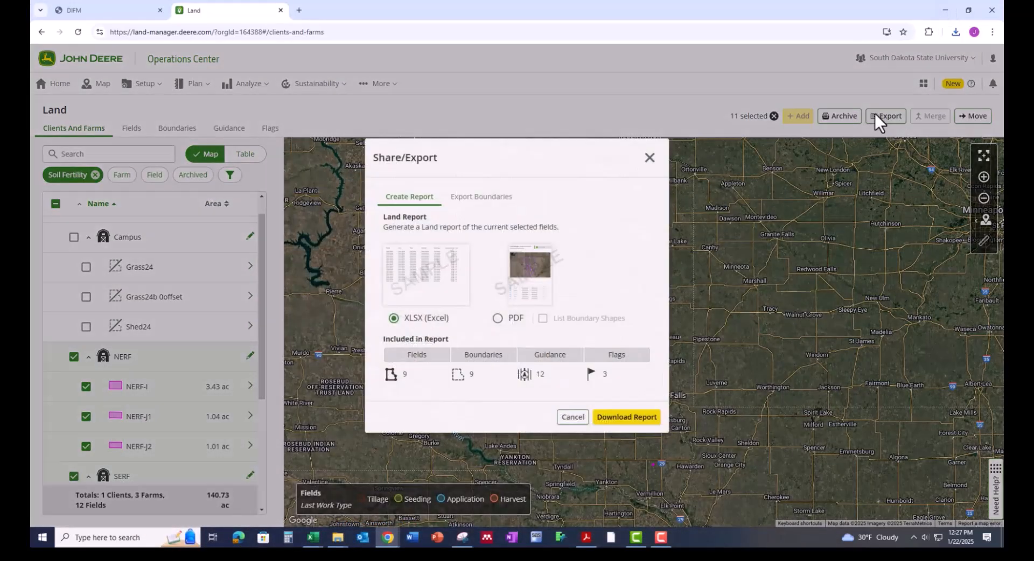
left_click(498, 319)
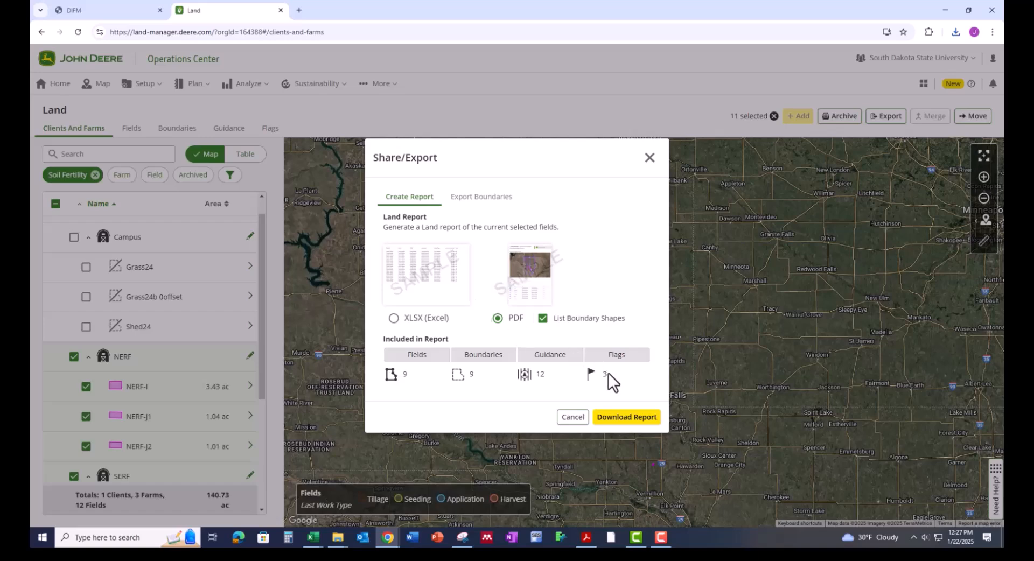
left_click(619, 421)
left_click(633, 425)
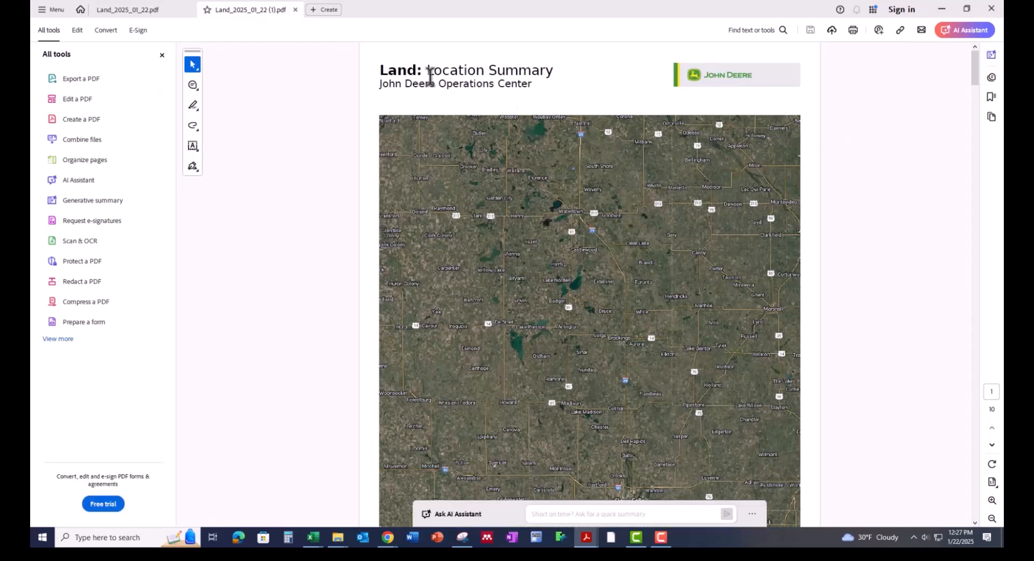
- Examine the NERF-I field map, boundary table and Straight Track table in Land_2025_01_22 (1).pdf
scroll(413, 98, "down", 2)
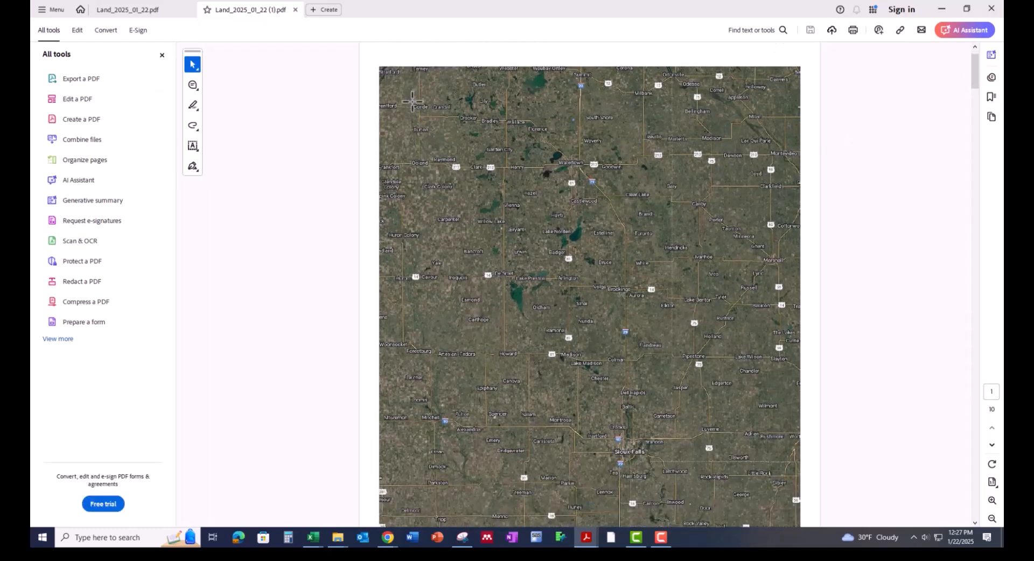
scroll(413, 100, "down", 5)
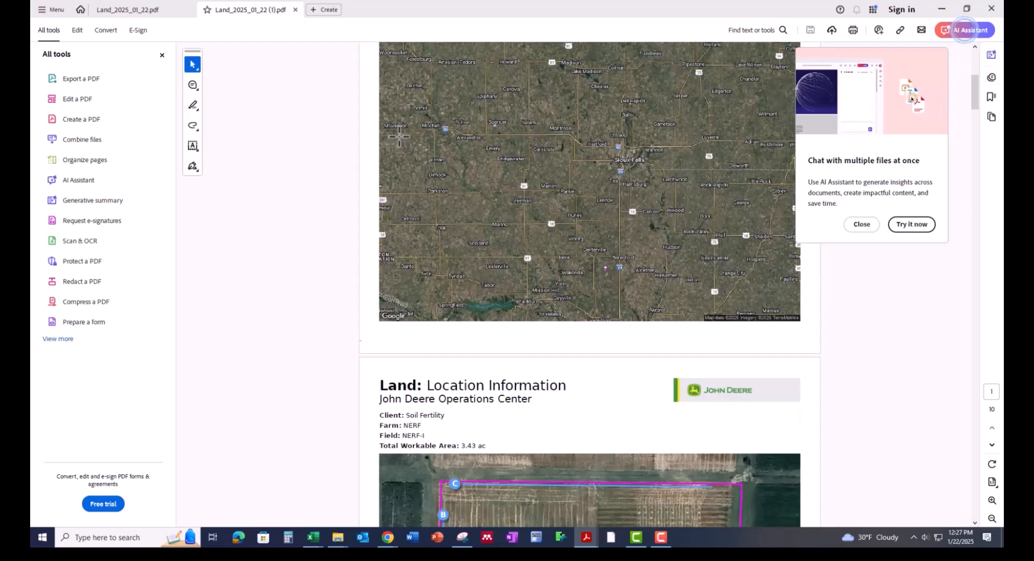
scroll(399, 137, "down", 3)
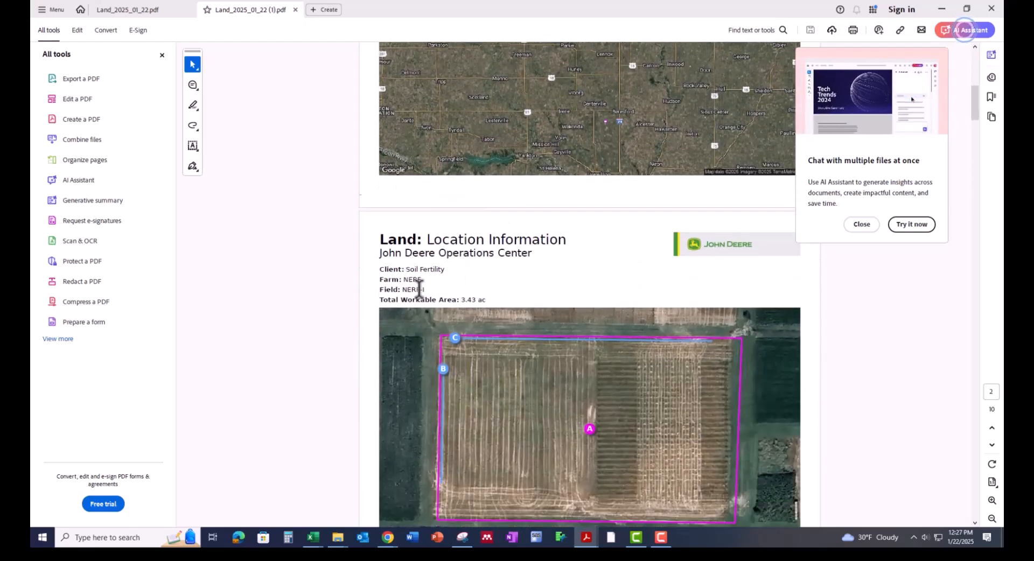
scroll(431, 280, "down", 2)
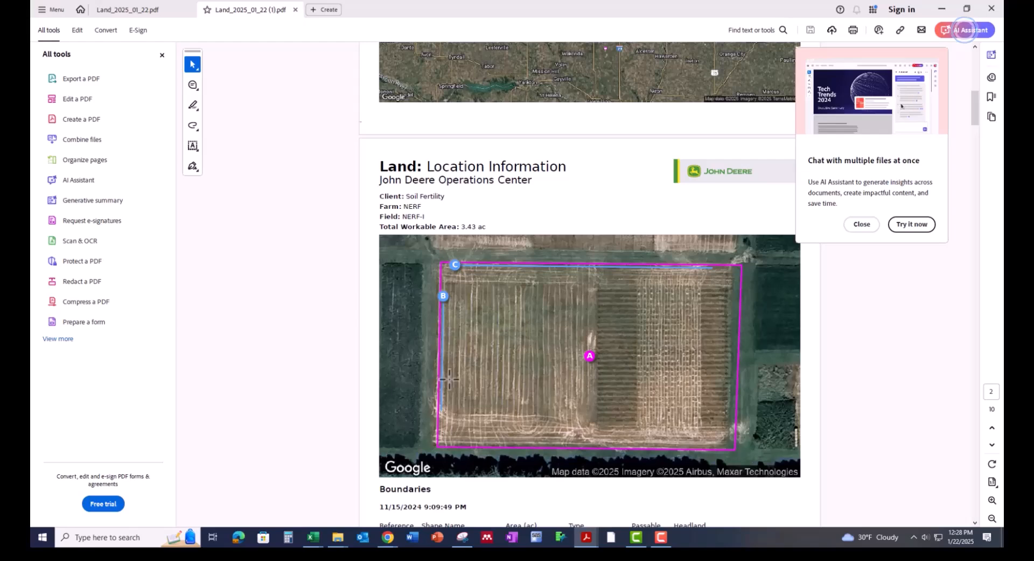
scroll(412, 378, "down", 2)
scroll(413, 378, "down", 4)
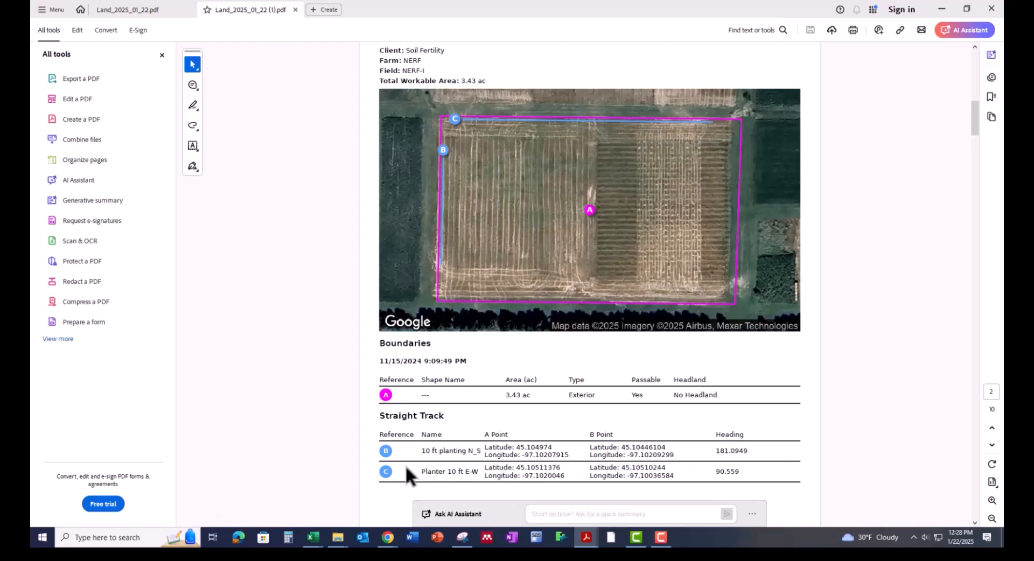
- Examine the NERF-J1 page's field map, boundary details and straight tracks in the PDF report, then return to Operations Center
scroll(431, 458, "down", 6)
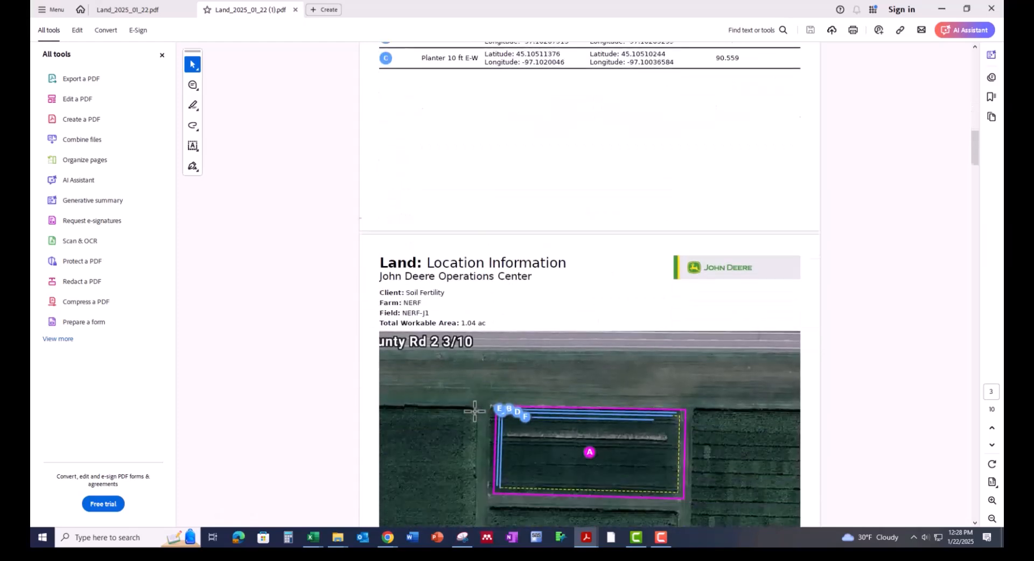
scroll(441, 314, "down", 2)
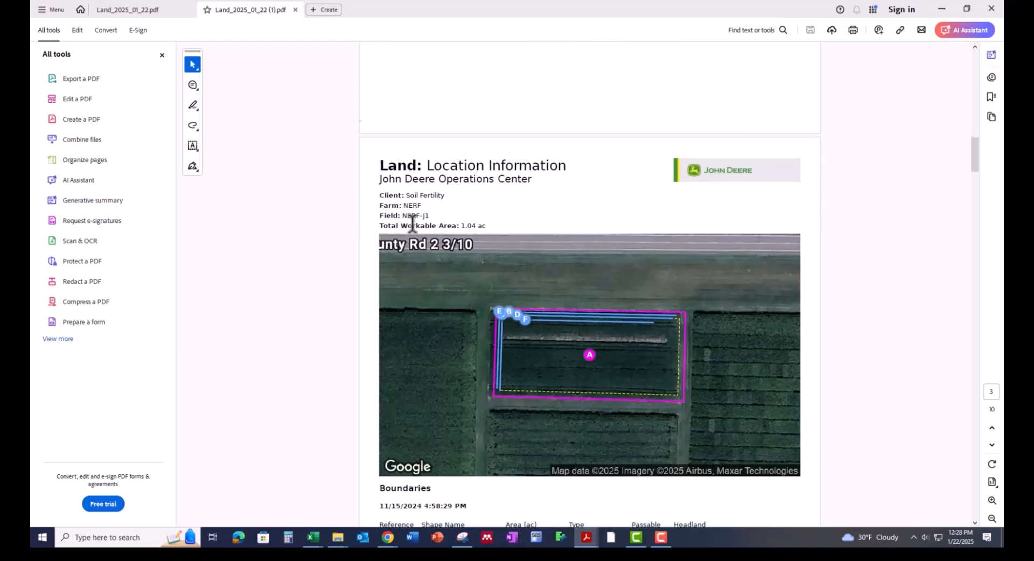
scroll(506, 401, "down", 2)
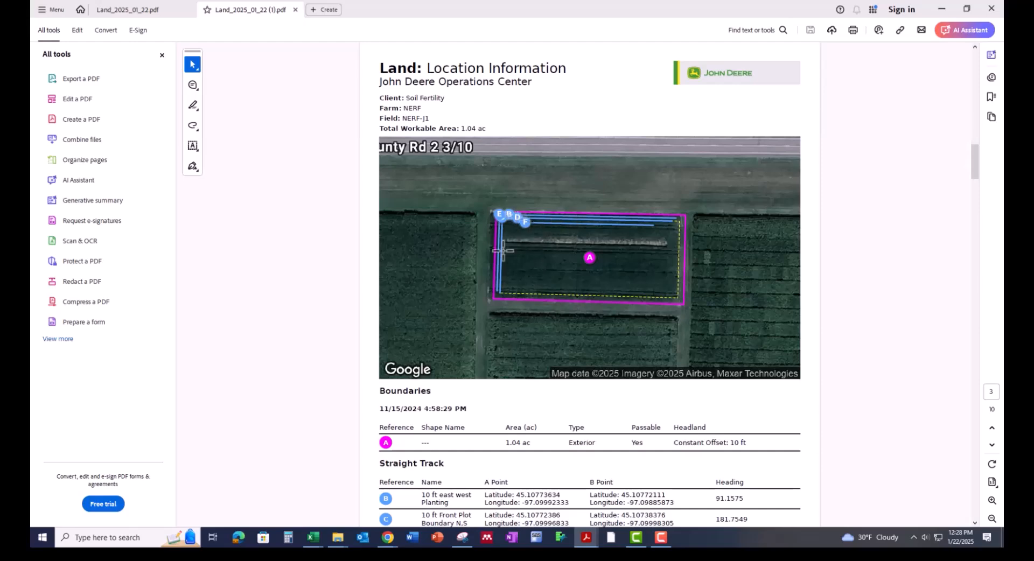
scroll(458, 283, "down", 1)
scroll(458, 283, "down", 2)
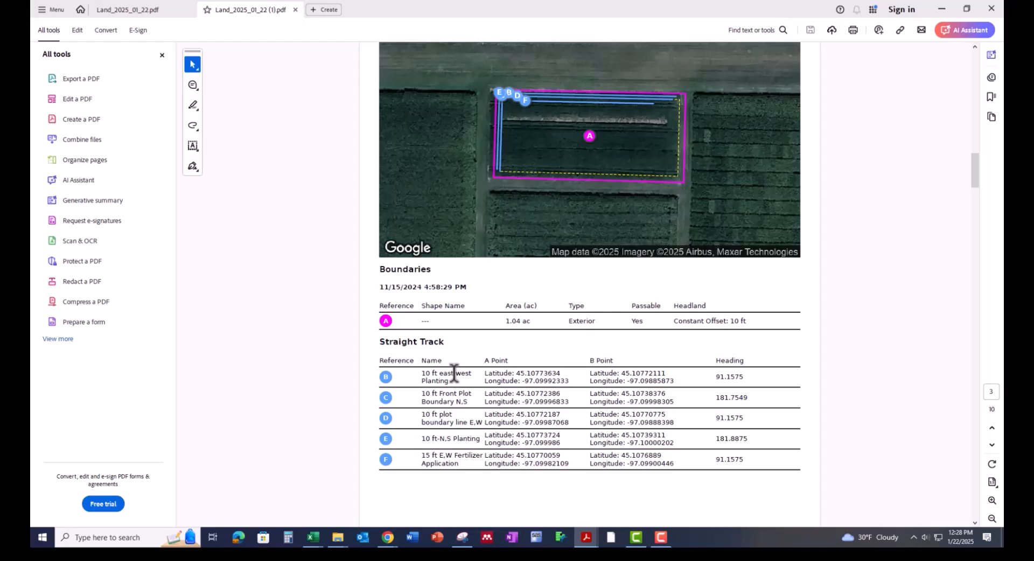
scroll(473, 377, "up", 6)
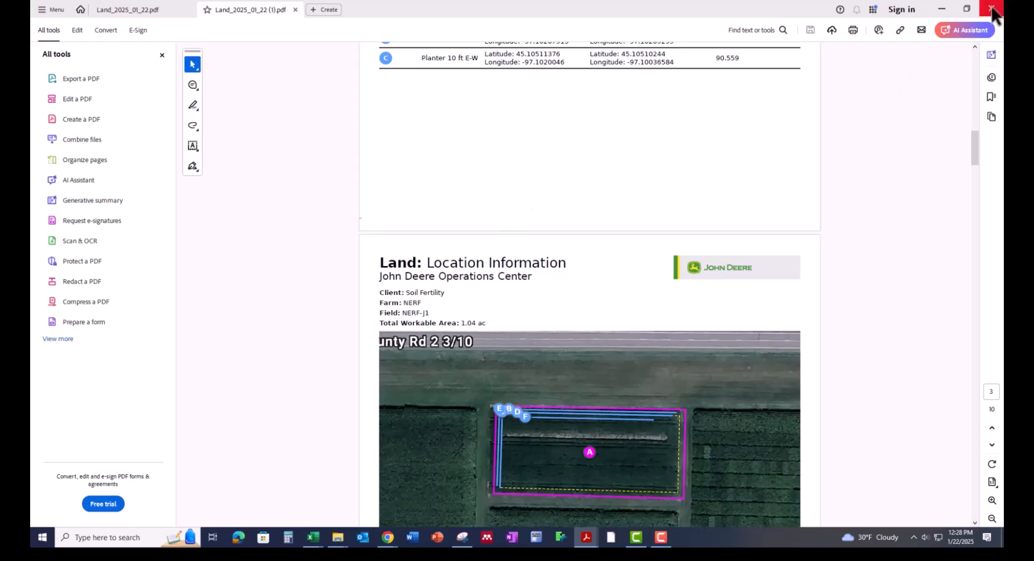
left_click(935, 12)
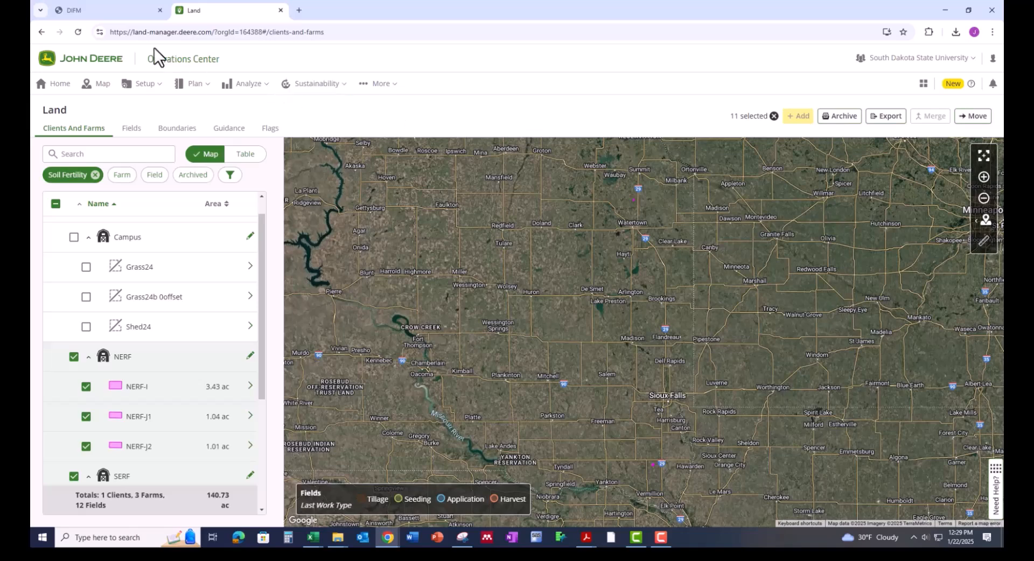
- Switch to DIFM and view the whole of Field I with its AB-line on the trial configuration map
left_click(124, 7)
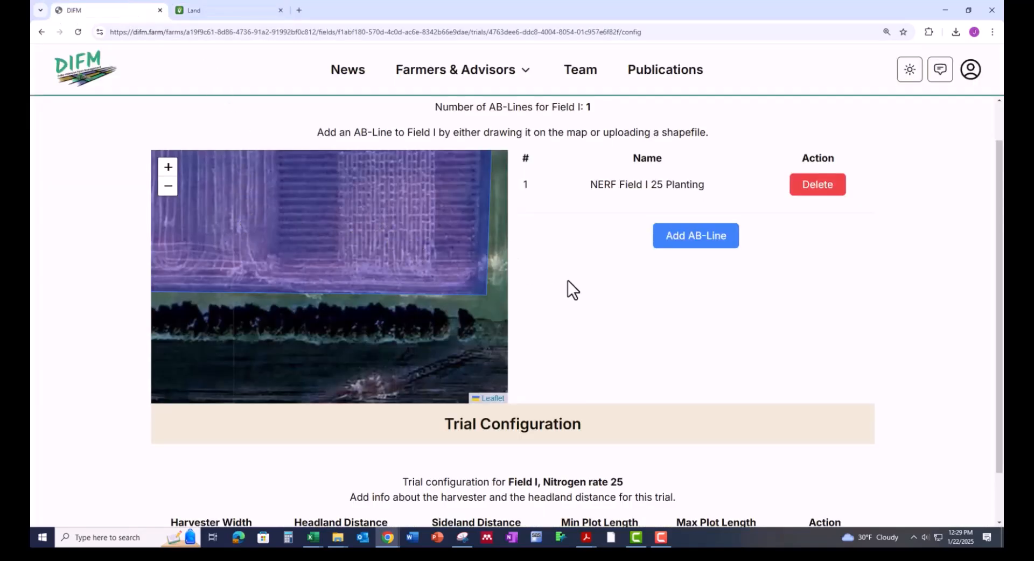
left_click(165, 189)
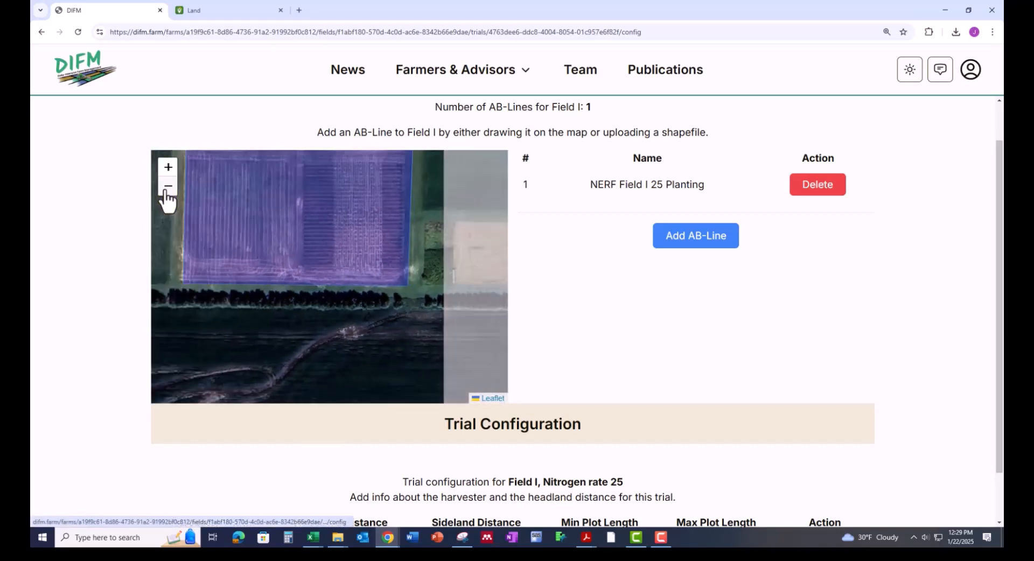
left_click(166, 190)
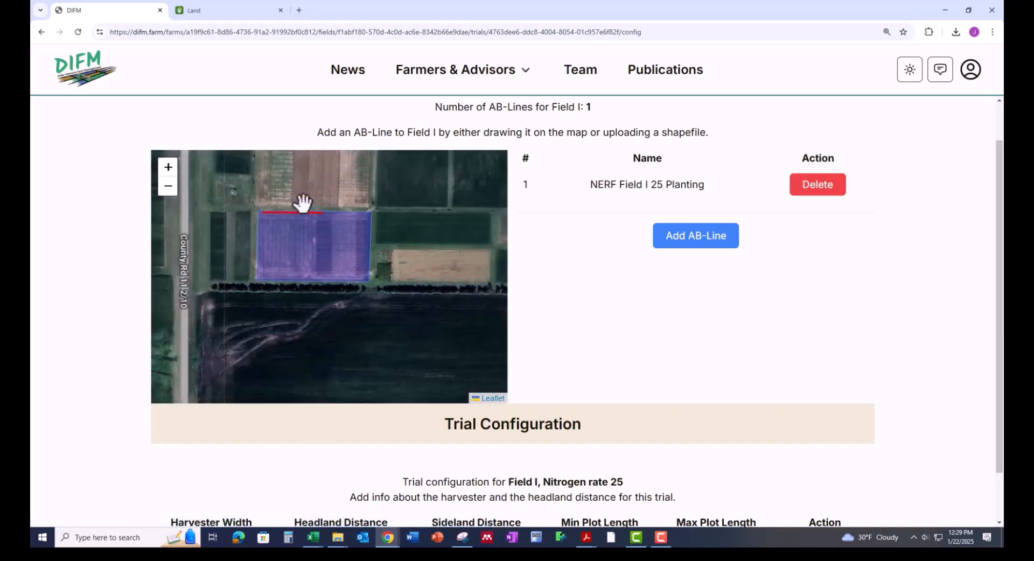